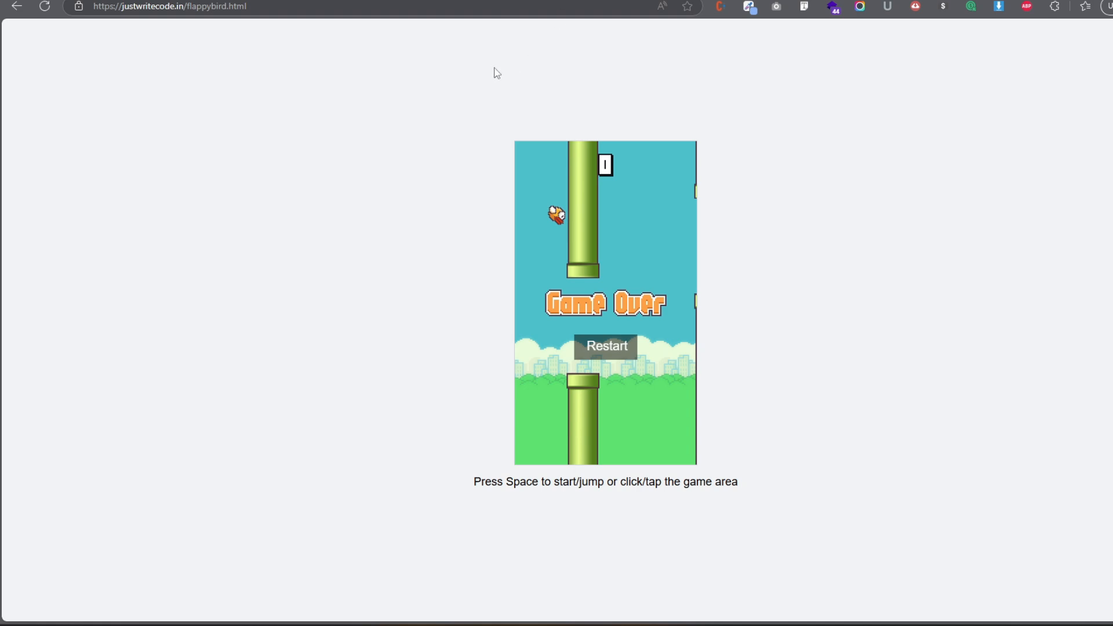
- Switch to the Hostinger websites list and open the dashboard of justwritecode.in
{"action": "left_click", "coordinate": [350, 1]}
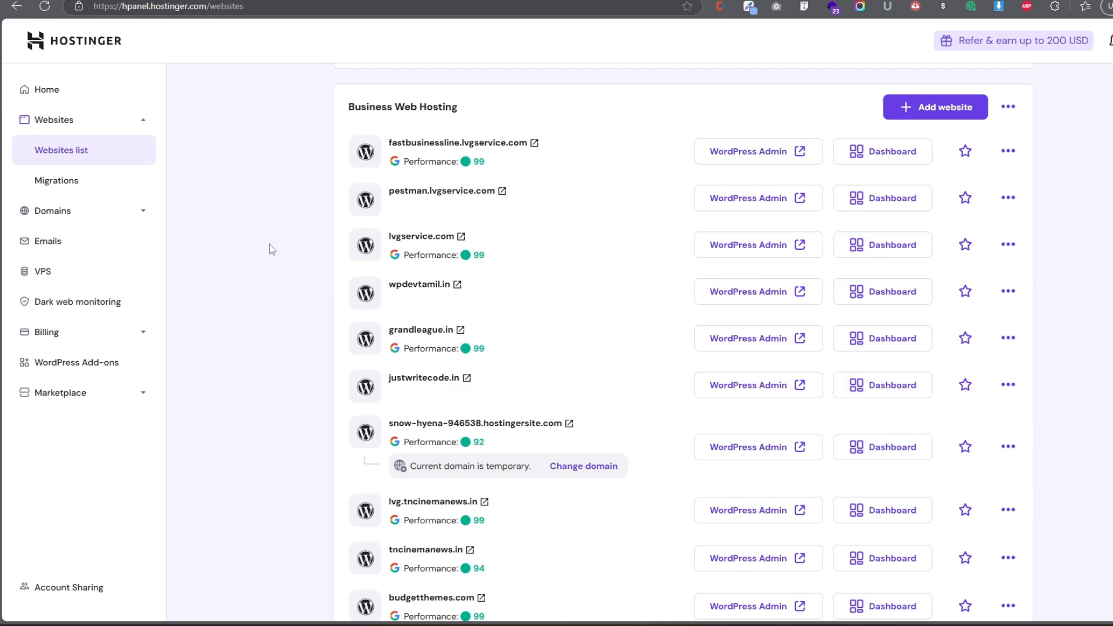
{"action": "scroll", "coordinate": [287, 324], "scroll_direction": "down", "scroll_amount": 2}
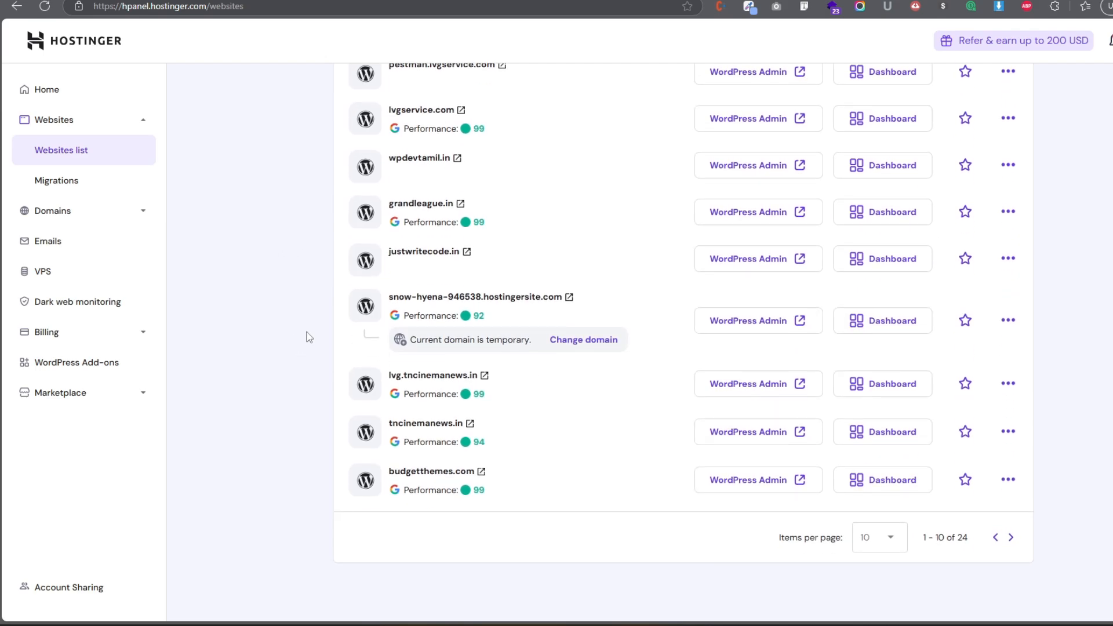
{"action": "scroll", "coordinate": [309, 336], "scroll_direction": "up", "scroll_amount": 3}
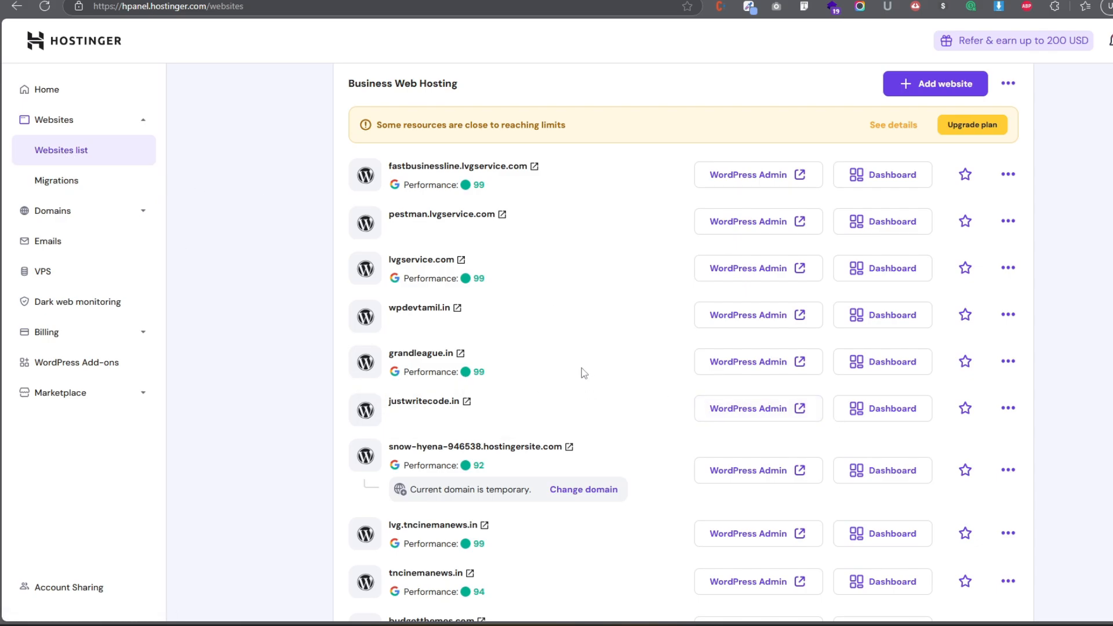
{"action": "scroll", "coordinate": [582, 371], "scroll_direction": "down", "scroll_amount": 3}
{"action": "scroll", "coordinate": [565, 374], "scroll_direction": "up", "scroll_amount": 3}
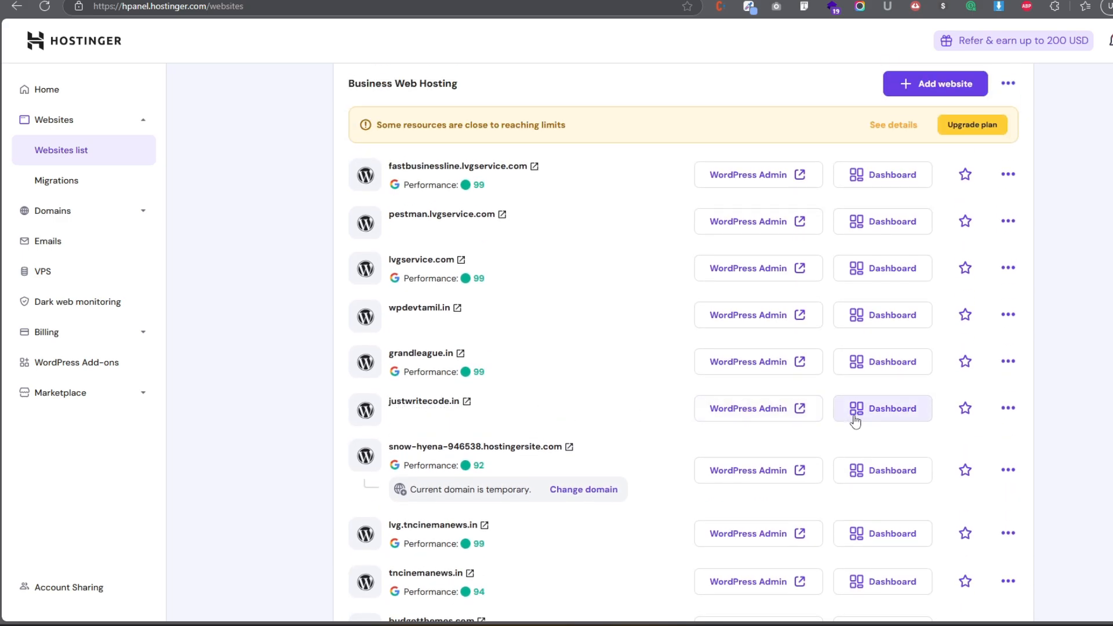
{"action": "left_click", "coordinate": [881, 412]}
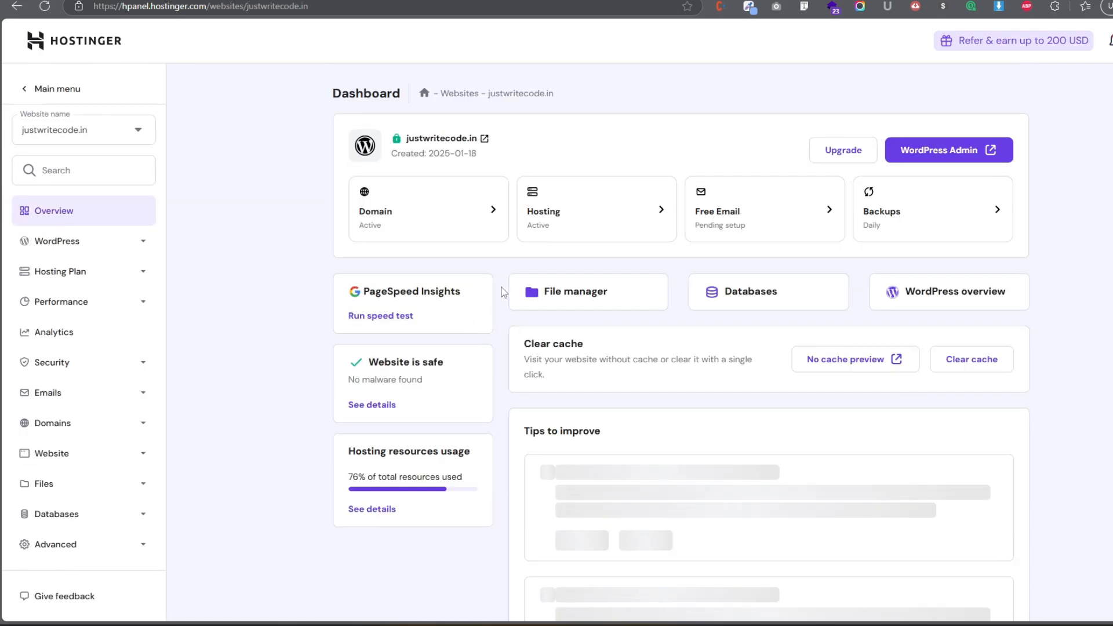
- Open the website's file manager and go into the public_html folder
{"action": "left_click", "coordinate": [566, 297]}
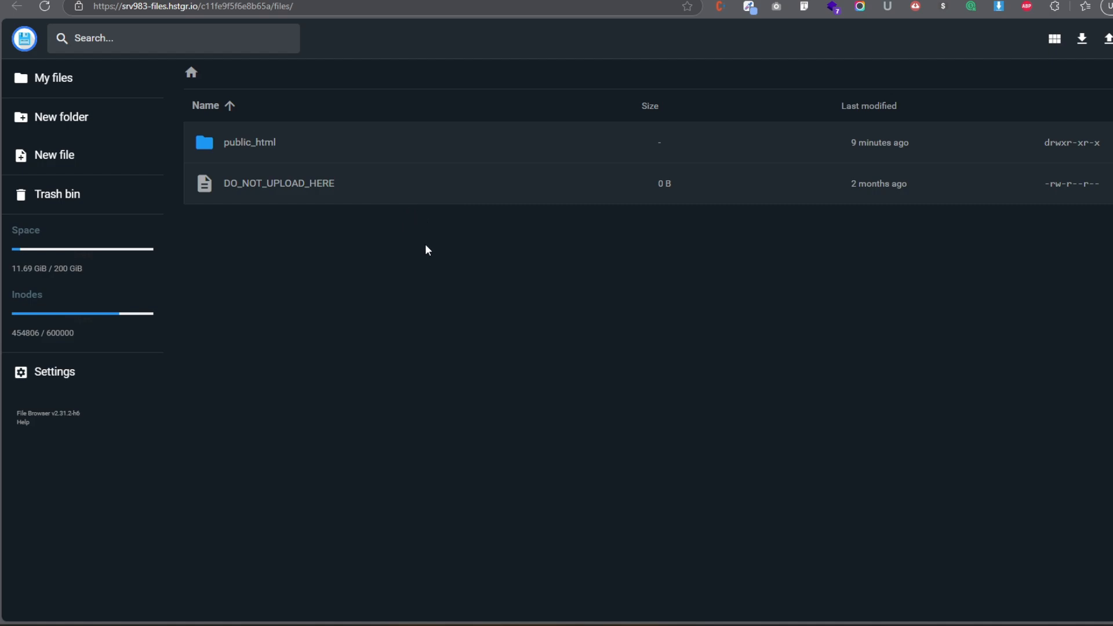
{"action": "double_click", "coordinate": [257, 144]}
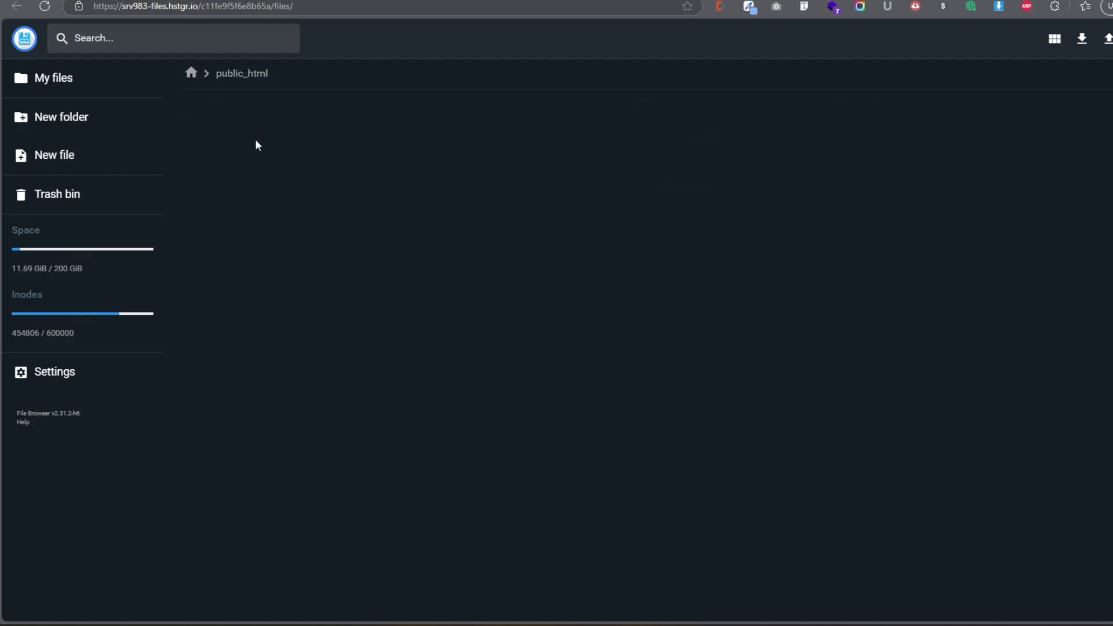
{"action": "scroll", "coordinate": [371, 371], "scroll_direction": "down", "scroll_amount": 2}
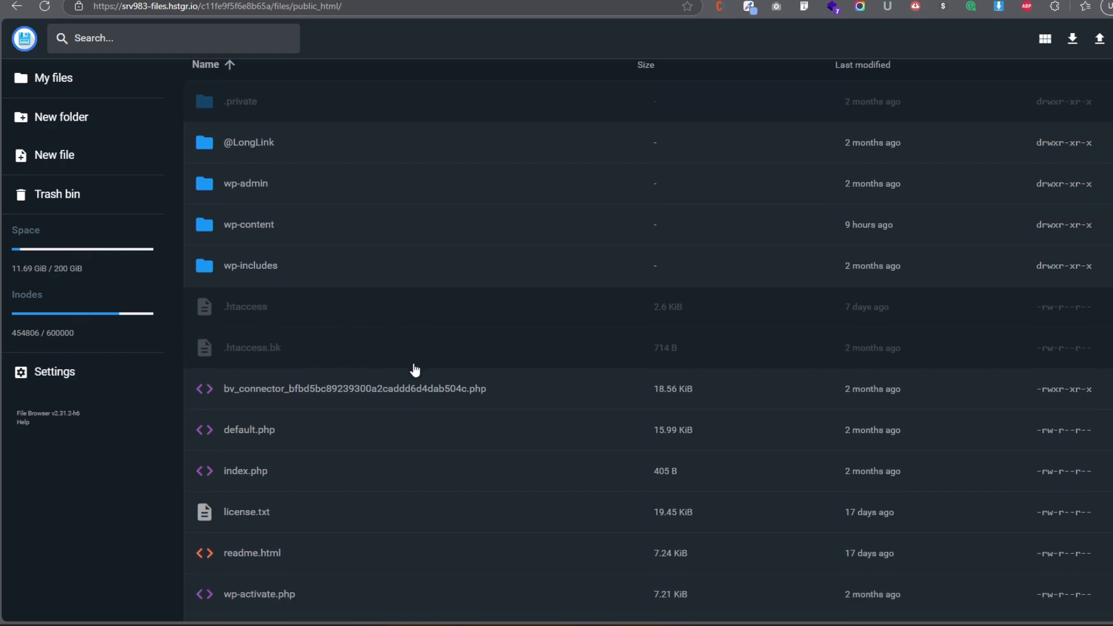
{"action": "scroll", "coordinate": [383, 413], "scroll_direction": "up", "scroll_amount": 2}
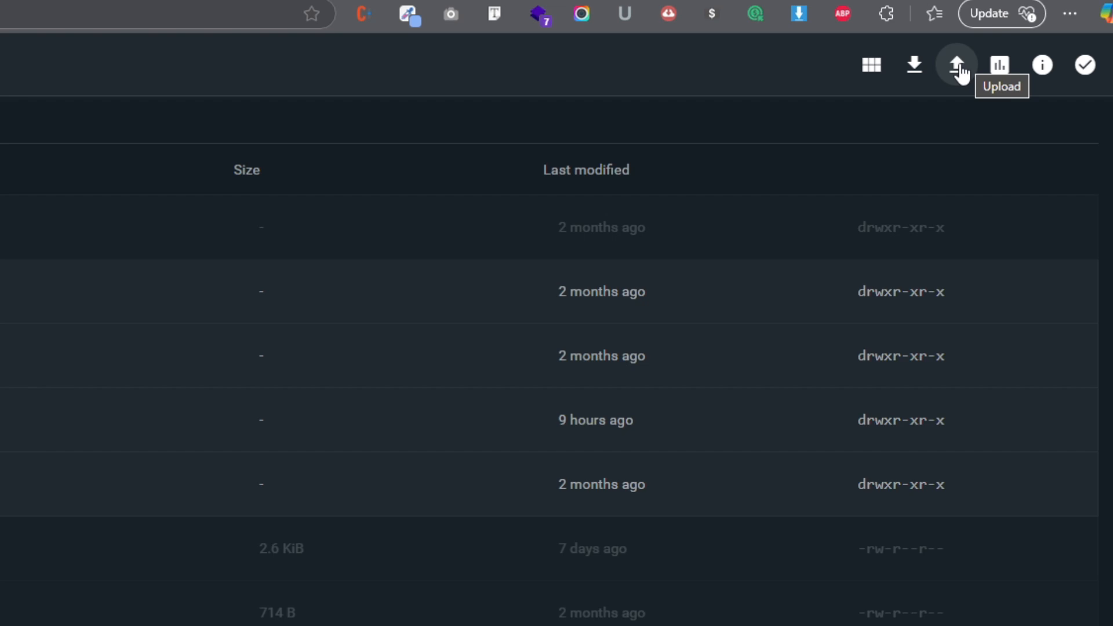
- Start a file upload into public_html and check the contents of the local Flappy Bird folder inside Practice
{"action": "left_click", "coordinate": [957, 66]}
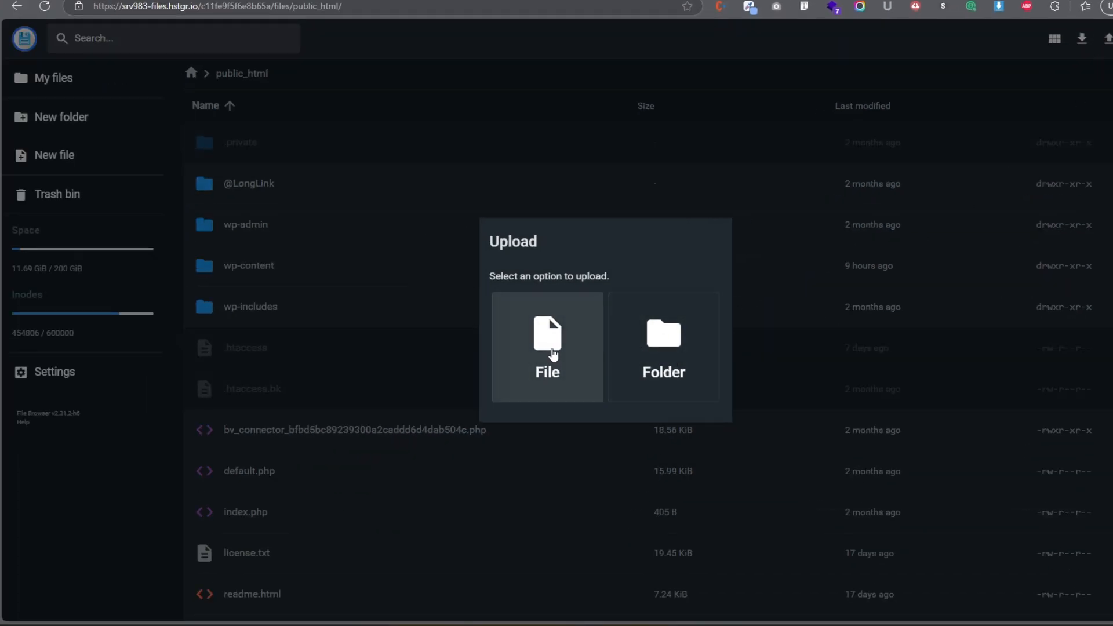
{"action": "left_click", "coordinate": [544, 346]}
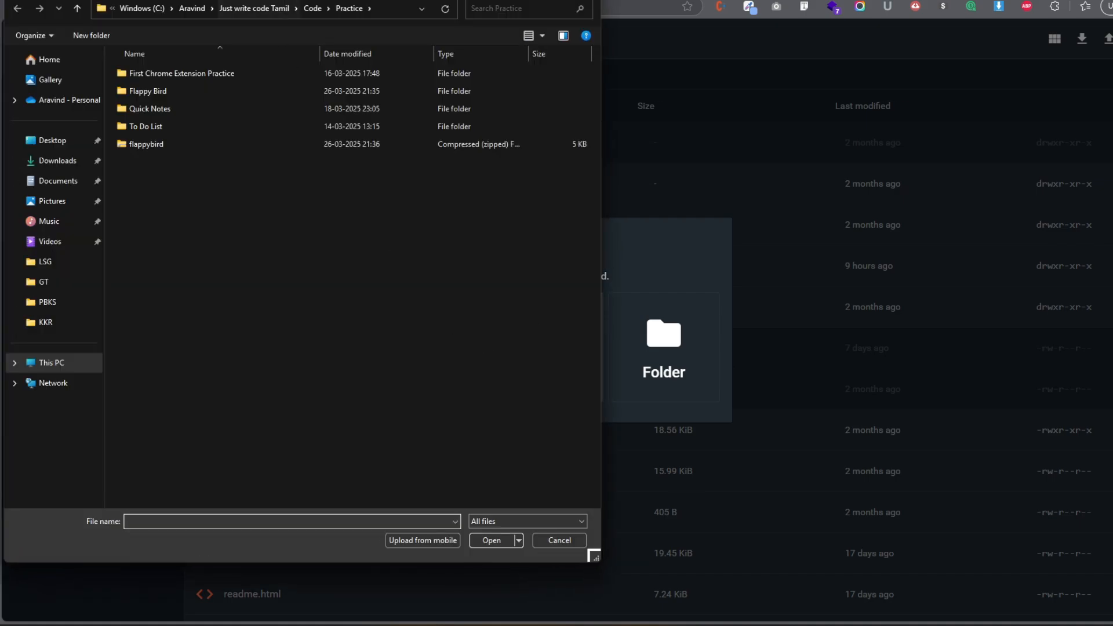
{"action": "left_click_drag", "start_coordinate": [304, 0], "coordinate": [557, 9]}
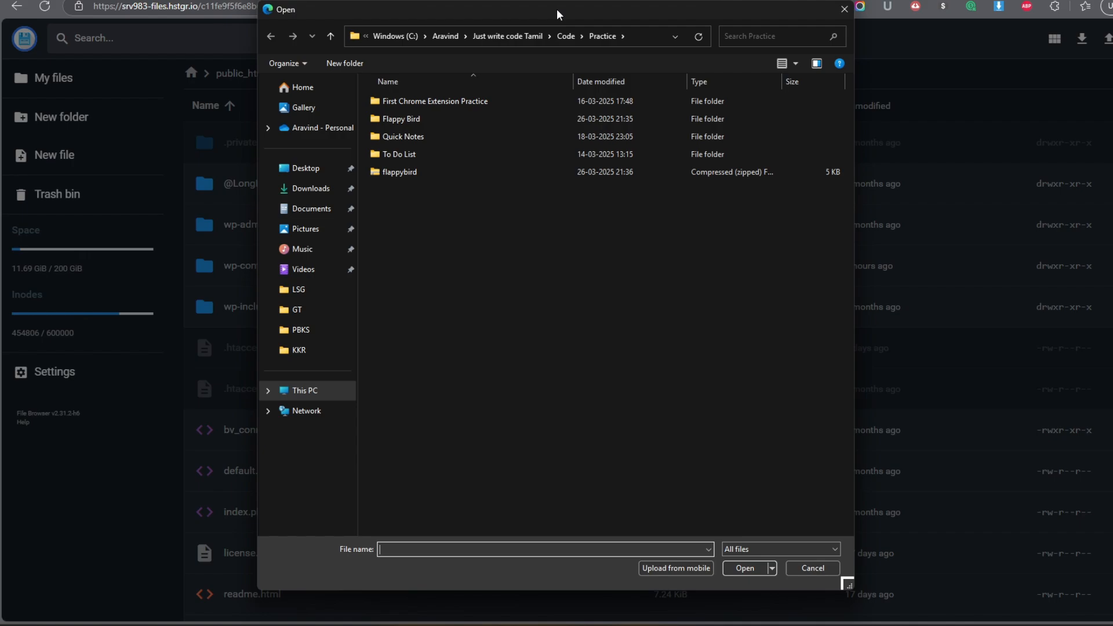
{"action": "double_click", "coordinate": [409, 118]}
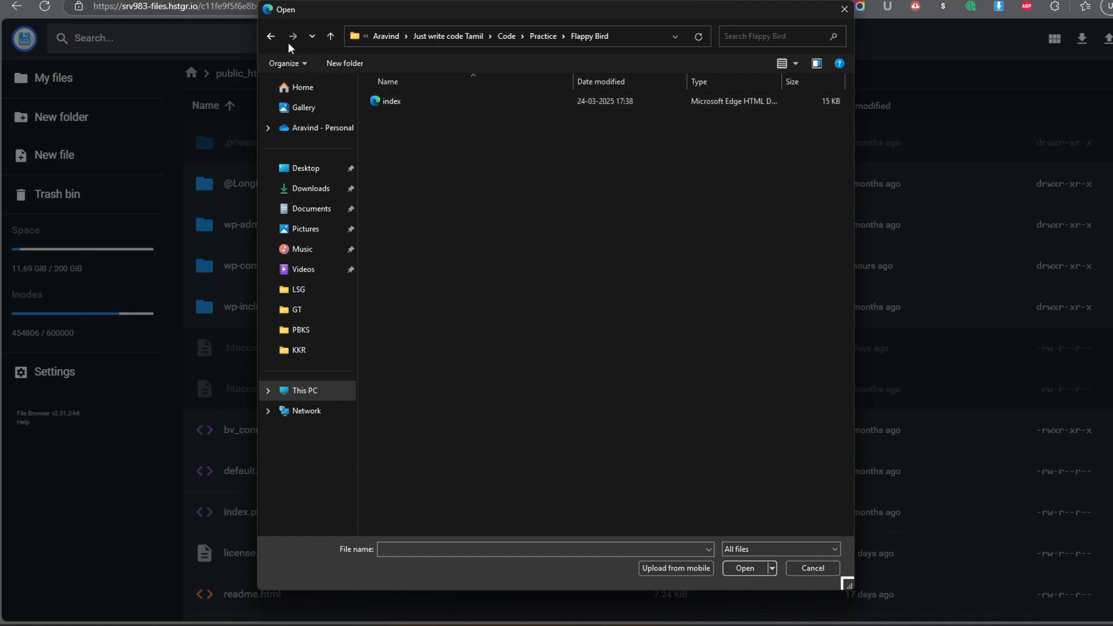
{"action": "left_click", "coordinate": [270, 37]}
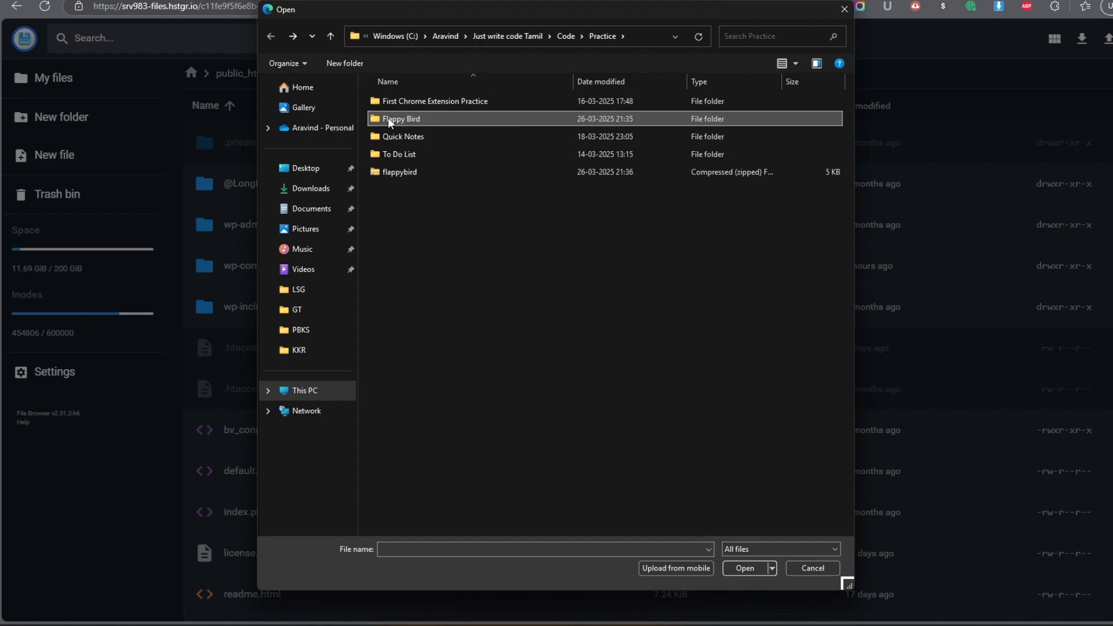
- Compress the local Flappy Bird folder into a zip archive and upload that archive to public_html
{"action": "right_click", "coordinate": [388, 117]}
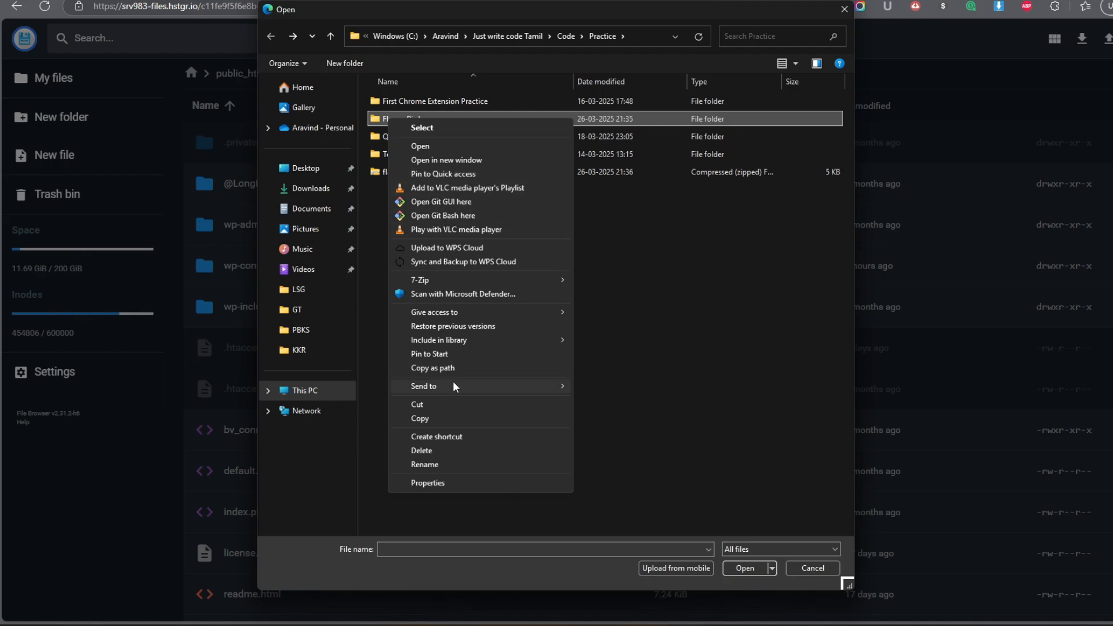
{"action": "mouse_move", "coordinate": [467, 381]}
{"action": "left_click", "coordinate": [619, 400]}
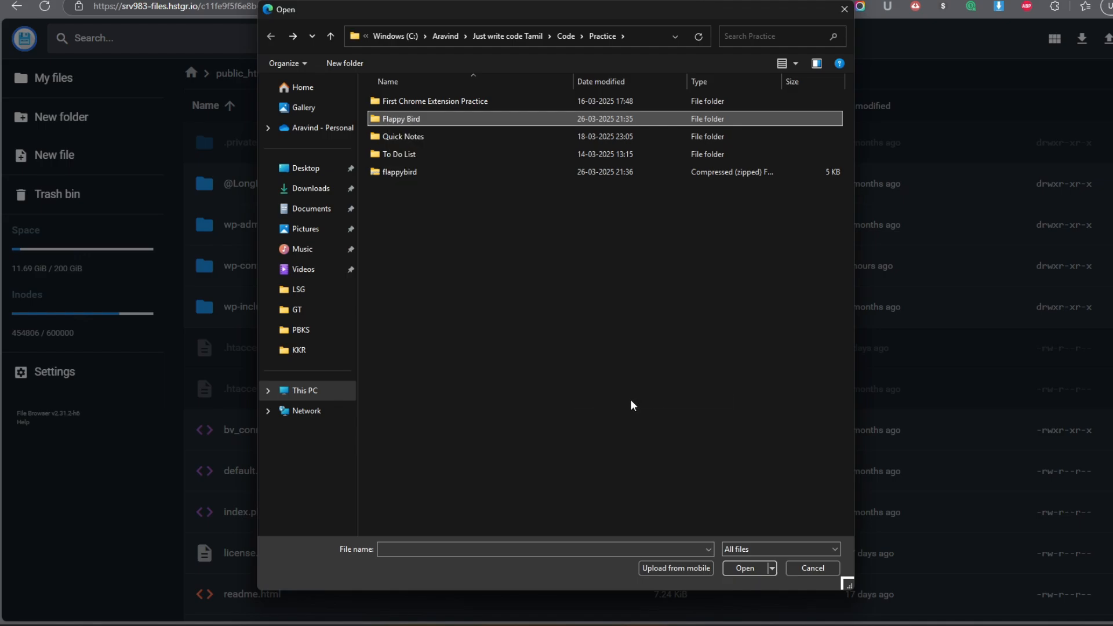
{"action": "left_click", "coordinate": [452, 224]}
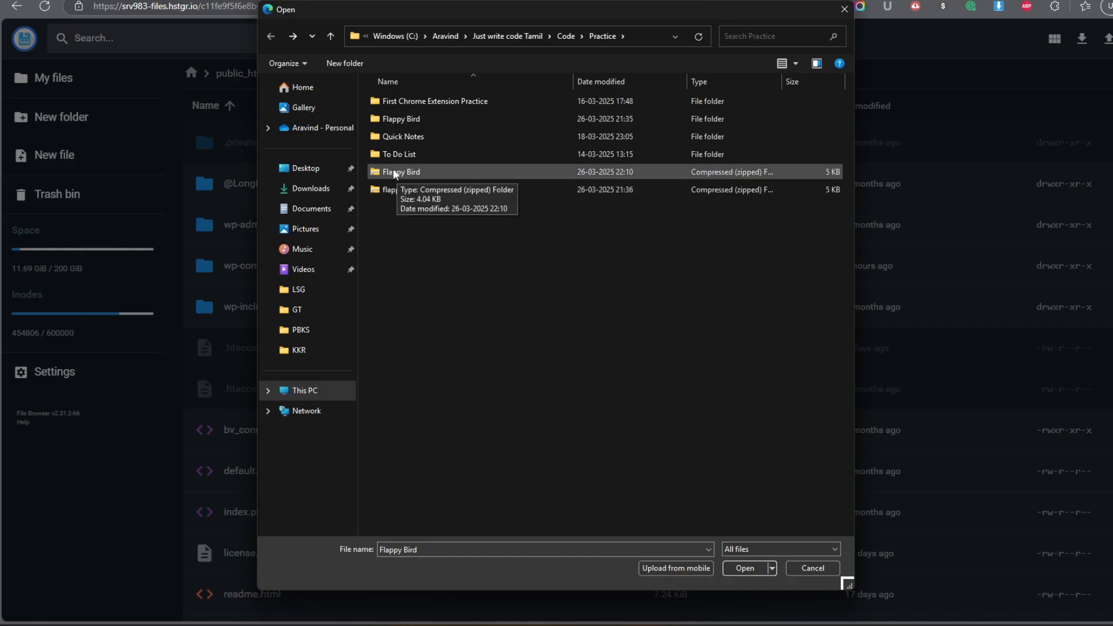
{"action": "left_click", "coordinate": [397, 172]}
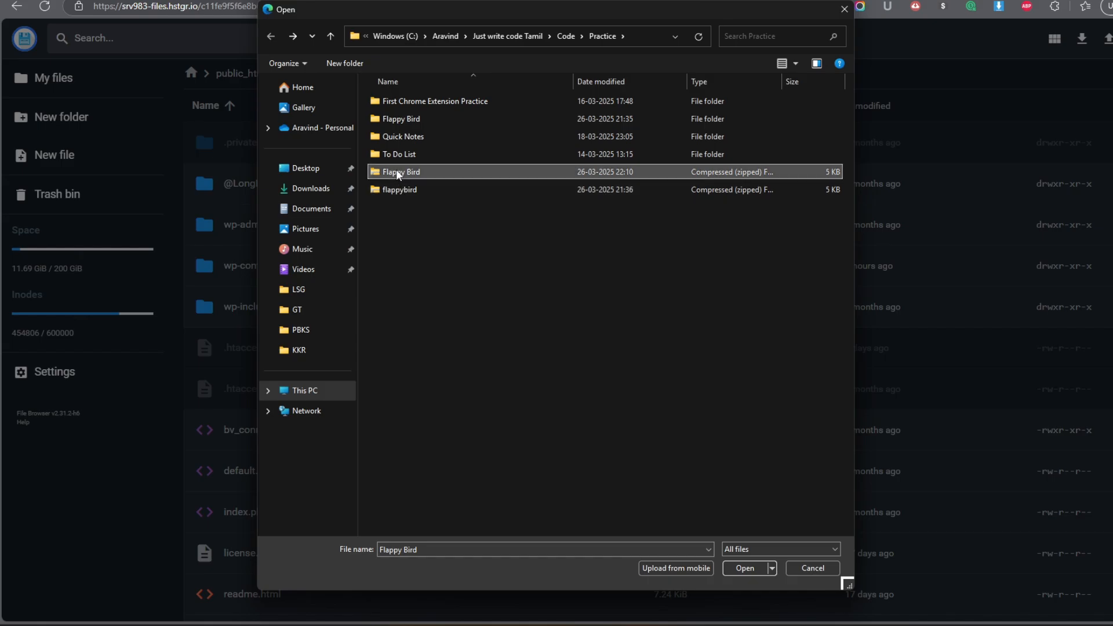
{"action": "left_click", "coordinate": [745, 568]}
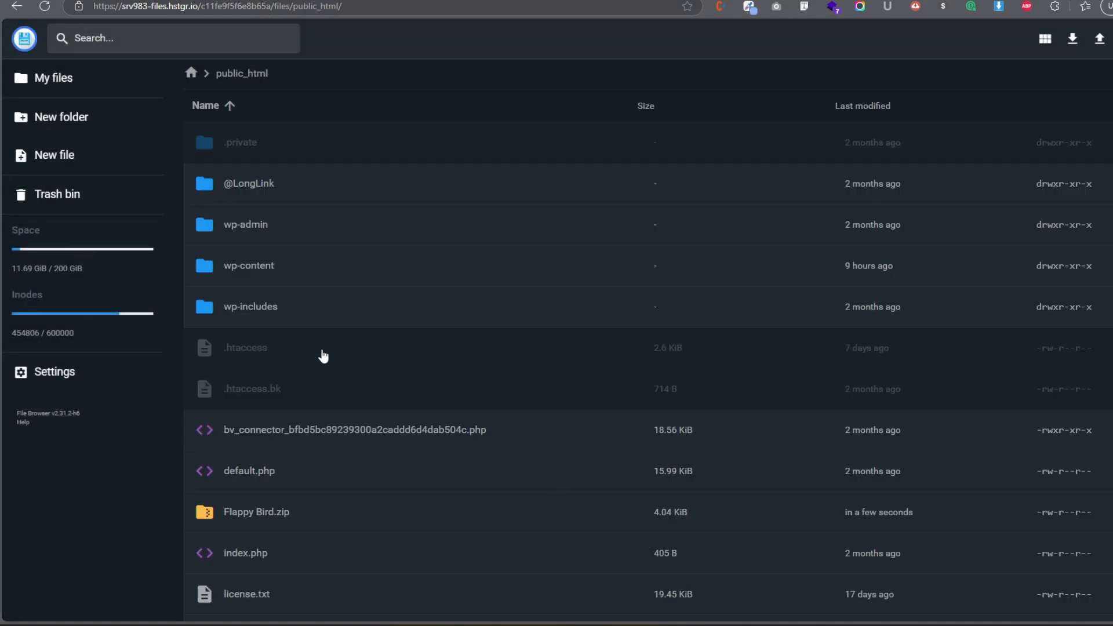
- Extract Flappy Bird.zip from public_html using ".." as the folder name
{"action": "scroll", "coordinate": [467, 362], "scroll_direction": "down", "scroll_amount": 2}
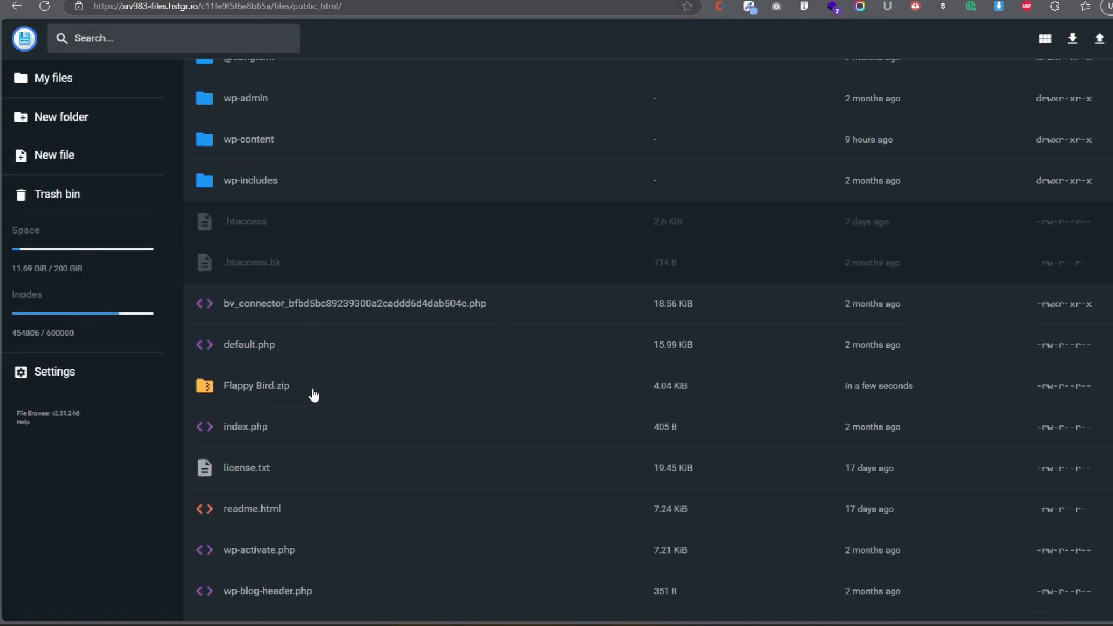
{"action": "left_click", "coordinate": [261, 392]}
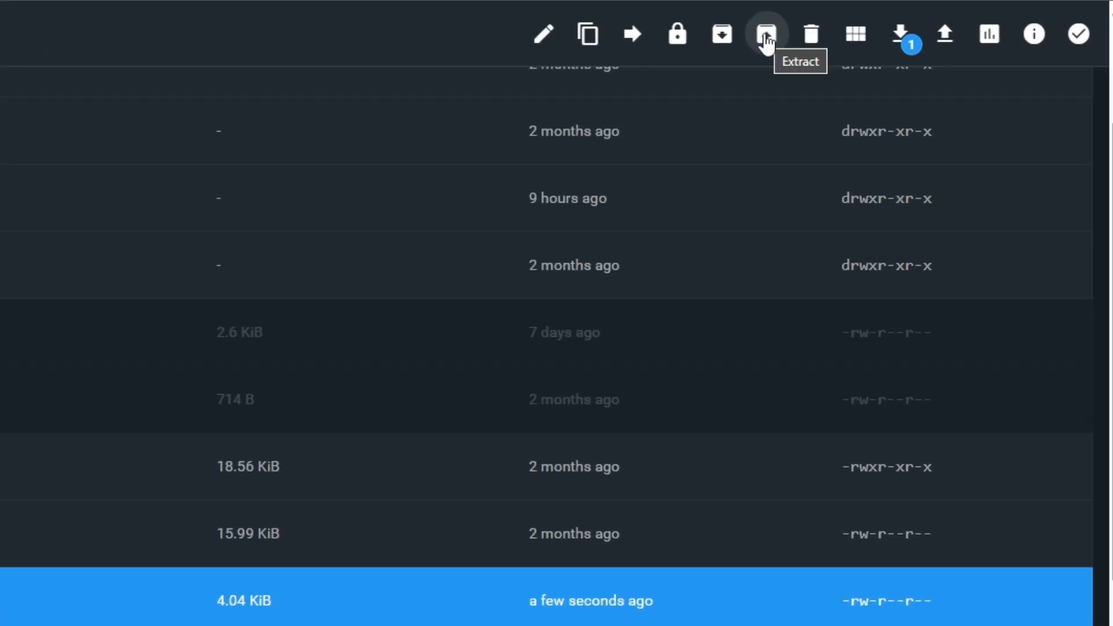
{"action": "left_click", "coordinate": [767, 36]}
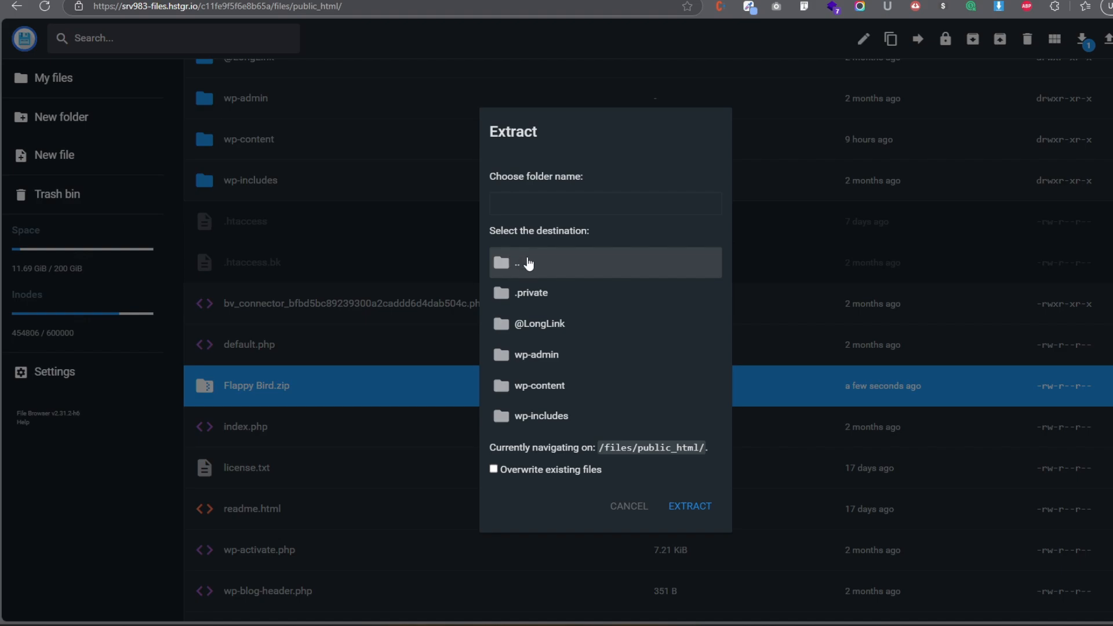
{"action": "left_click", "coordinate": [549, 203]}
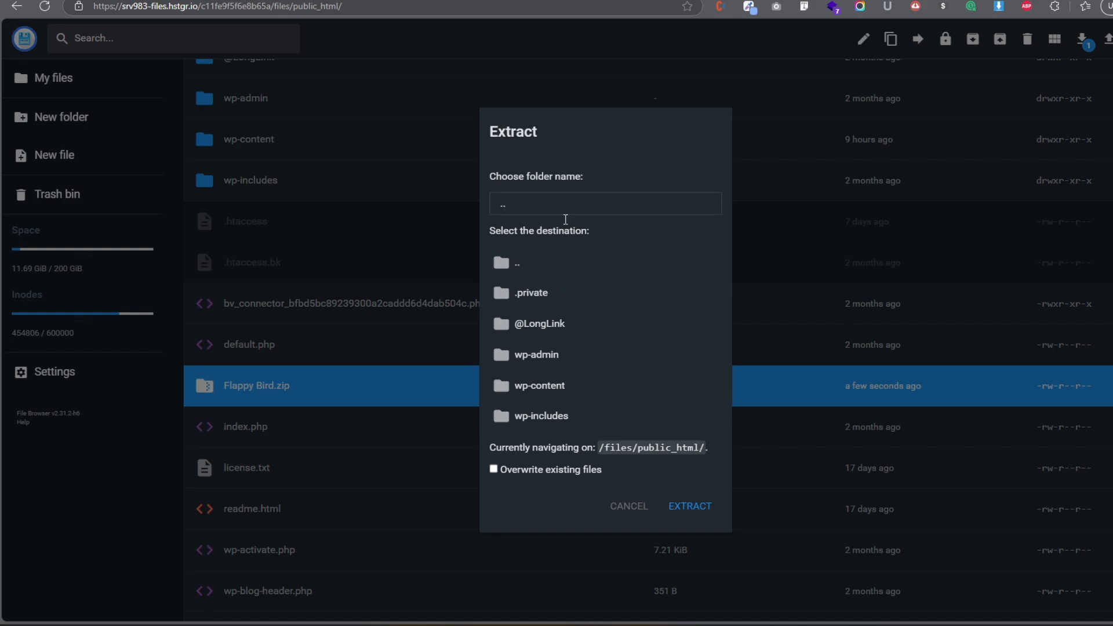
{"action": "left_click", "coordinate": [694, 511]}
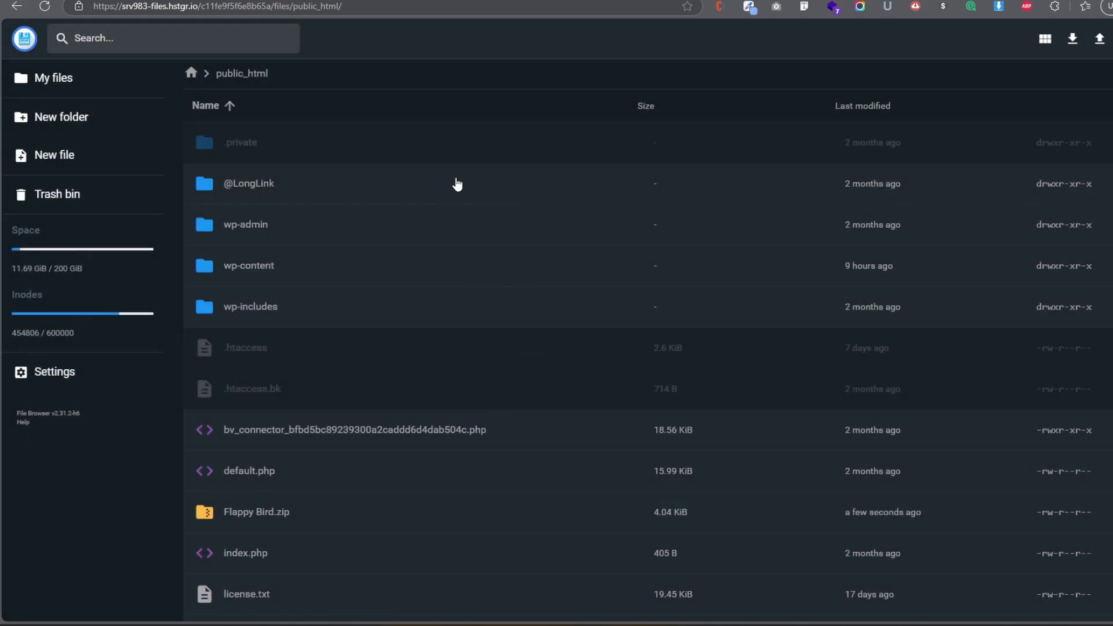
- Go to the root of the hosted files and open the extracted Flappy Bird folder
{"action": "left_click", "coordinate": [44, 82]}
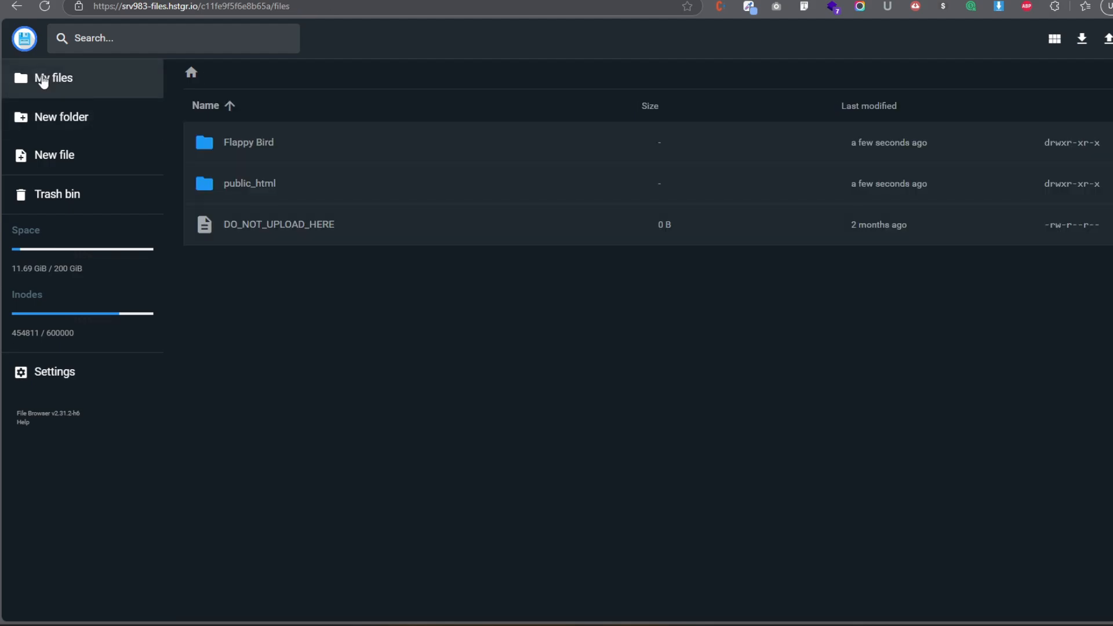
{"action": "double_click", "coordinate": [249, 144]}
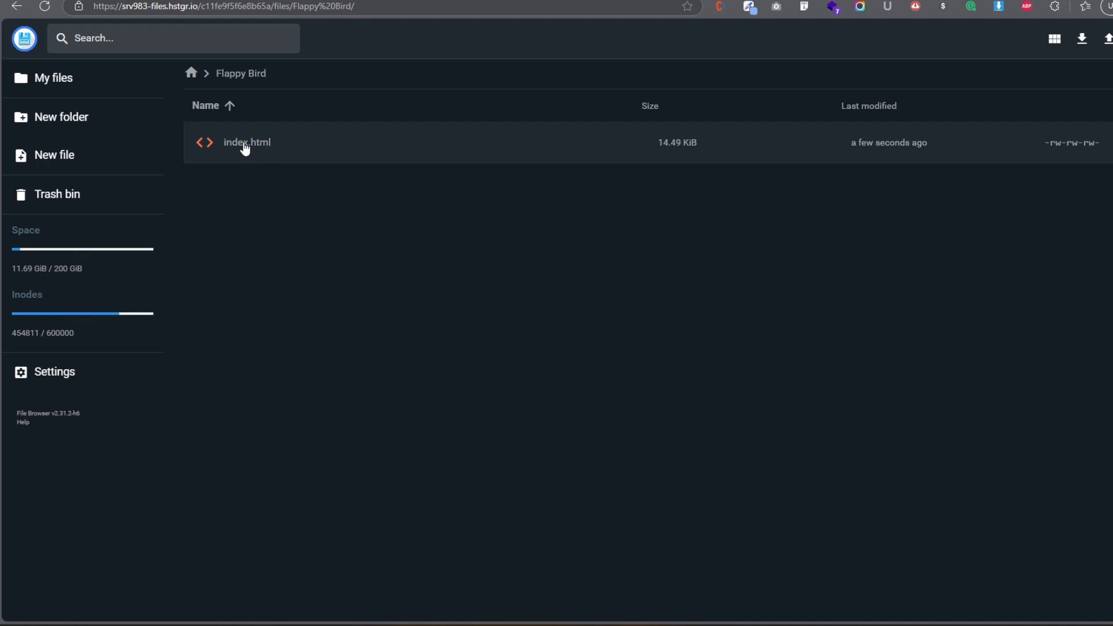
{"action": "left_click", "coordinate": [81, 80]}
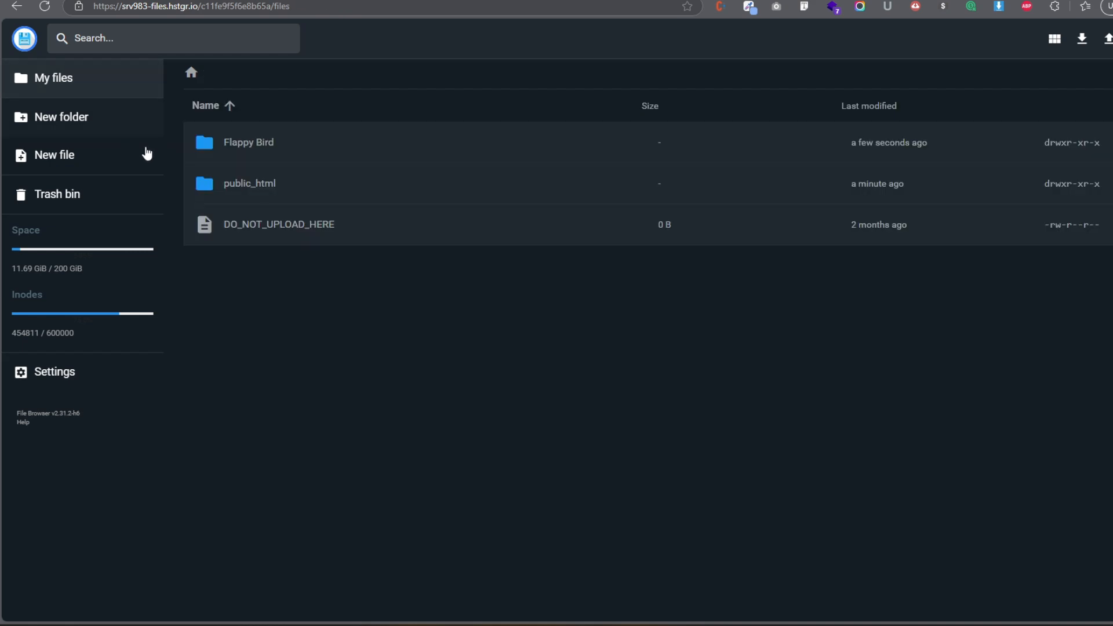
{"action": "double_click", "coordinate": [254, 143]}
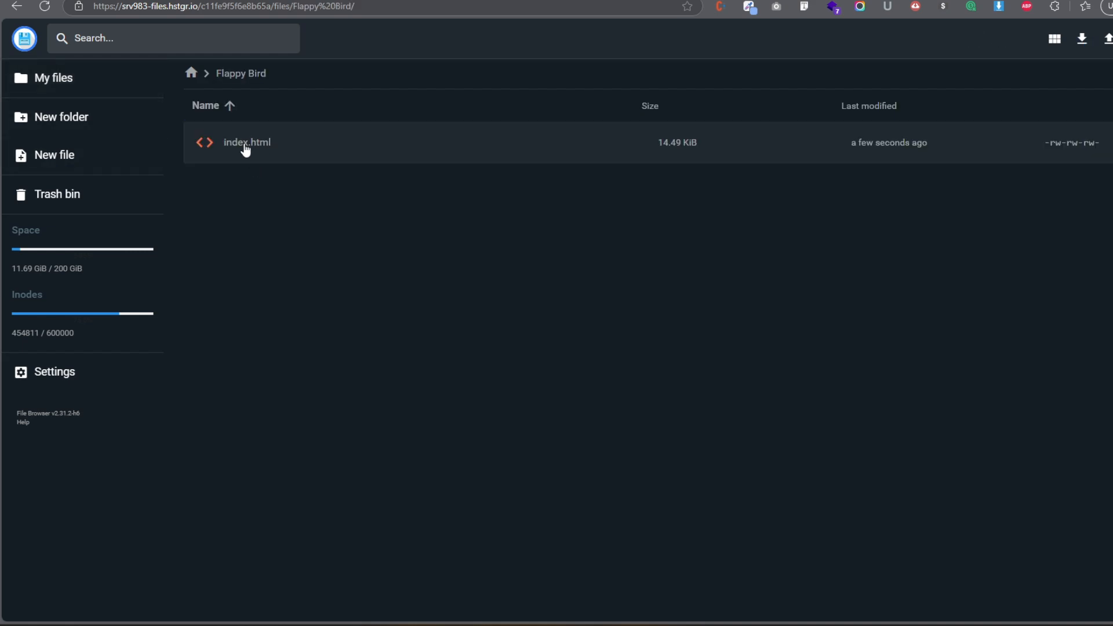
- Move index.html from the Flappy Bird folder into public_html
{"action": "left_click", "coordinate": [248, 148]}
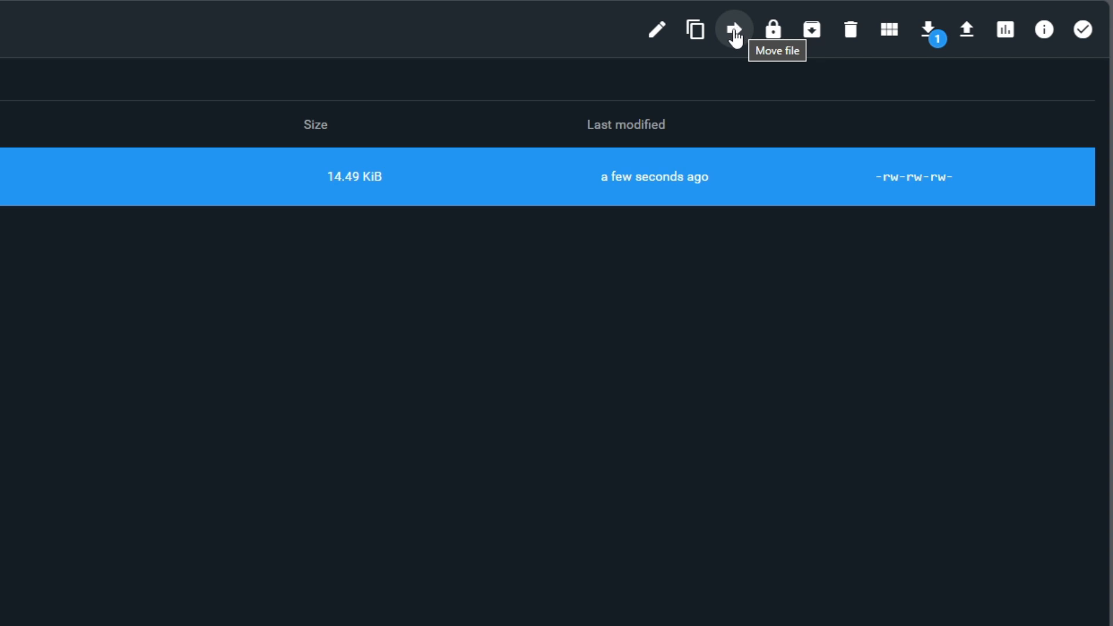
{"action": "left_click", "coordinate": [734, 32]}
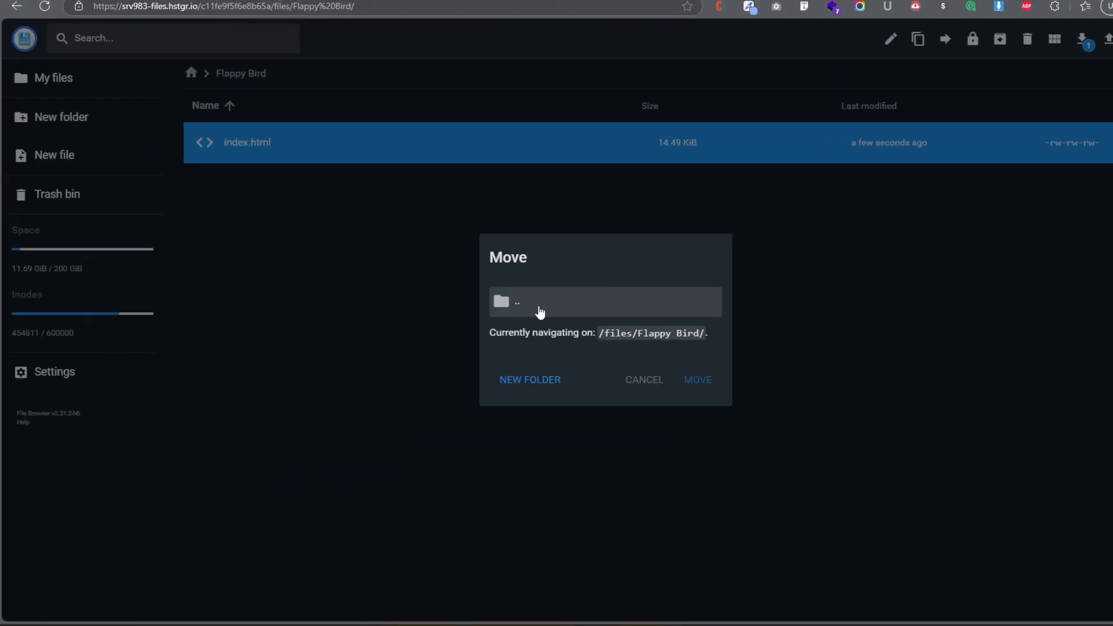
{"action": "double_click", "coordinate": [535, 304]}
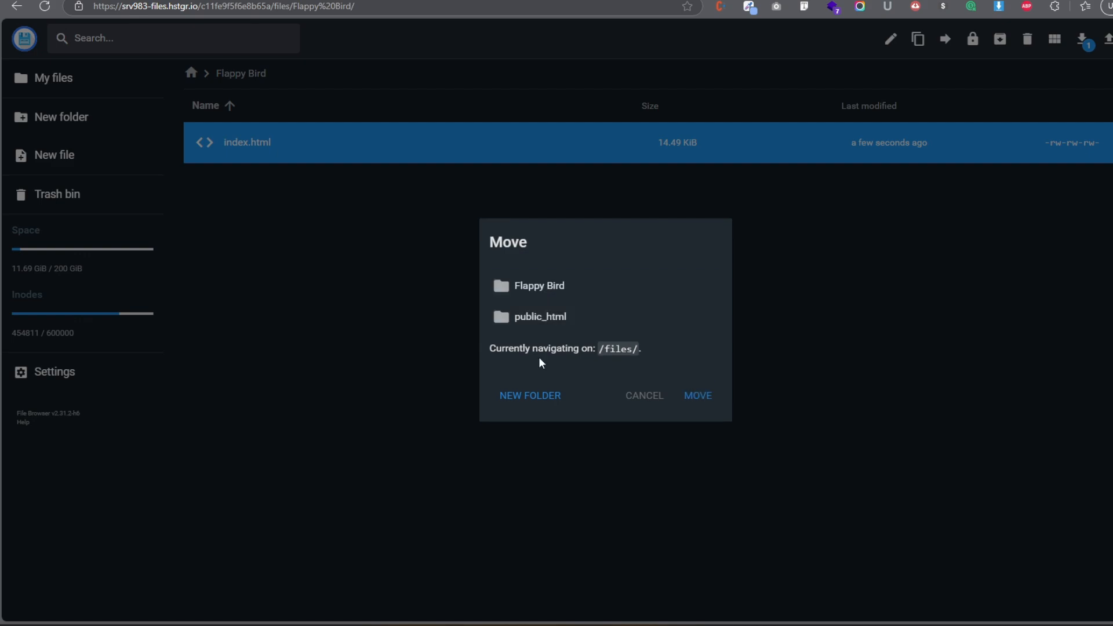
{"action": "left_click", "coordinate": [568, 319]}
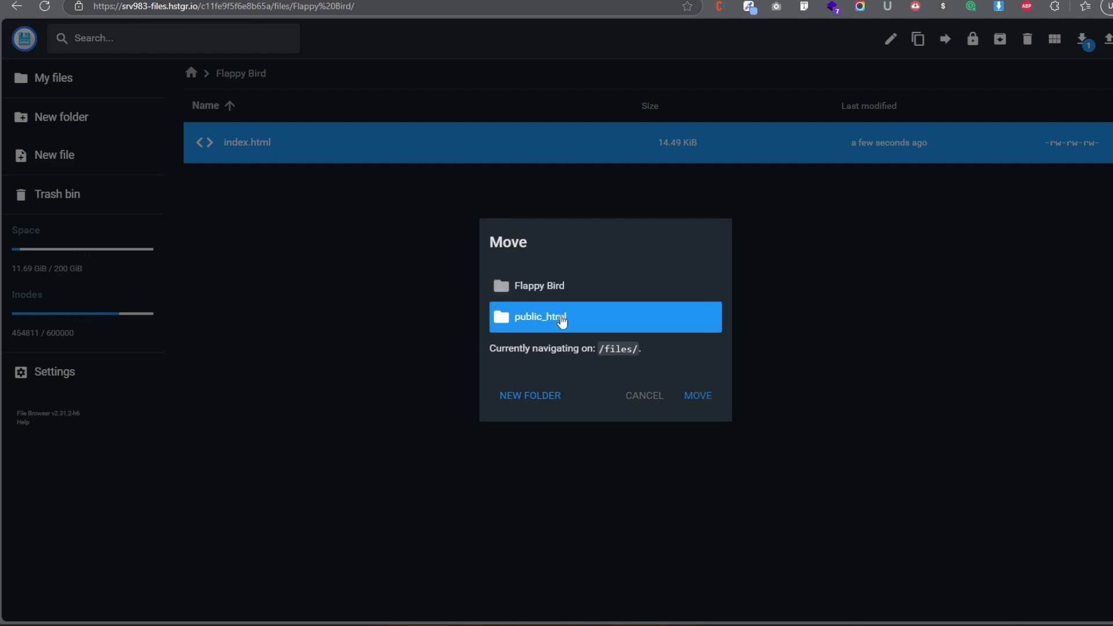
{"action": "left_click", "coordinate": [706, 404]}
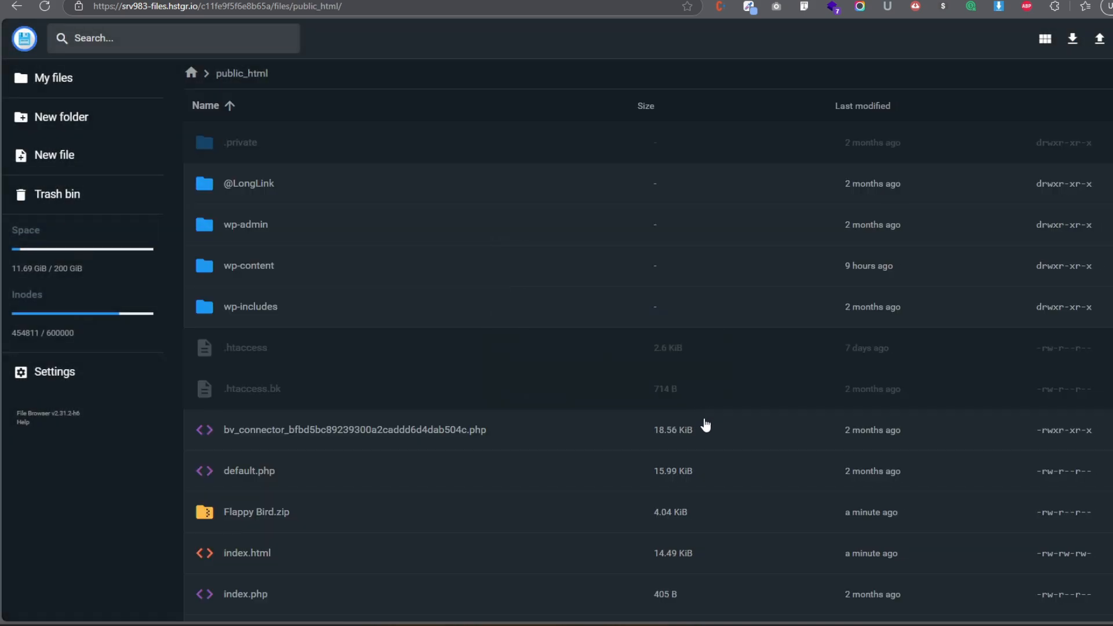
- Delete Flappy Bird.zip from public_html immediately, skipping the trash bin
{"action": "scroll", "coordinate": [551, 395], "scroll_direction": "down", "scroll_amount": 4}
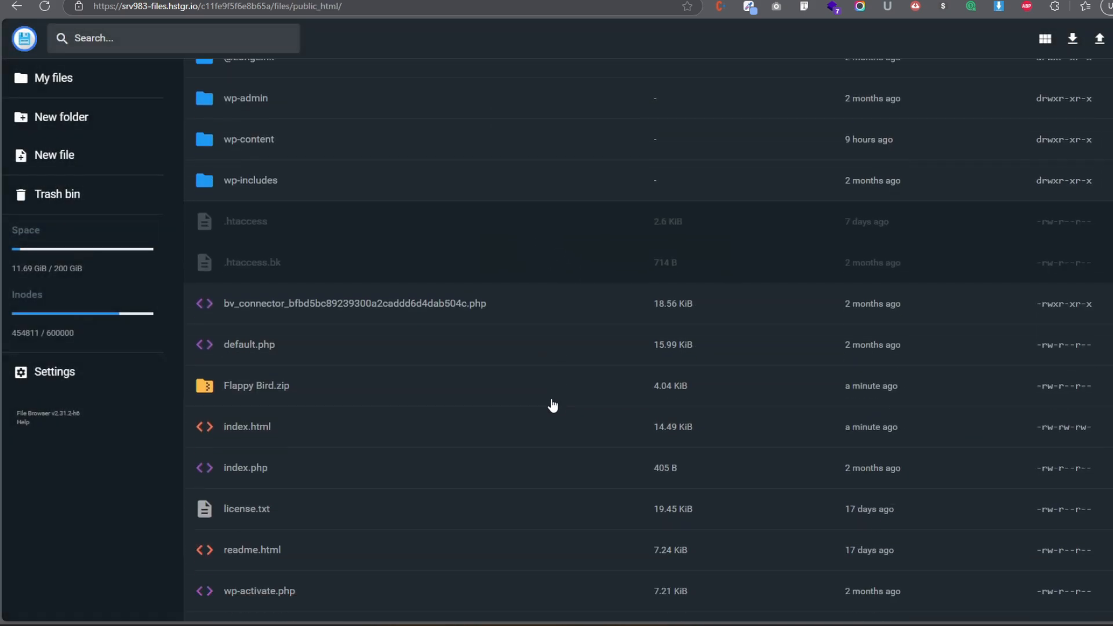
{"action": "left_click", "coordinate": [261, 301]}
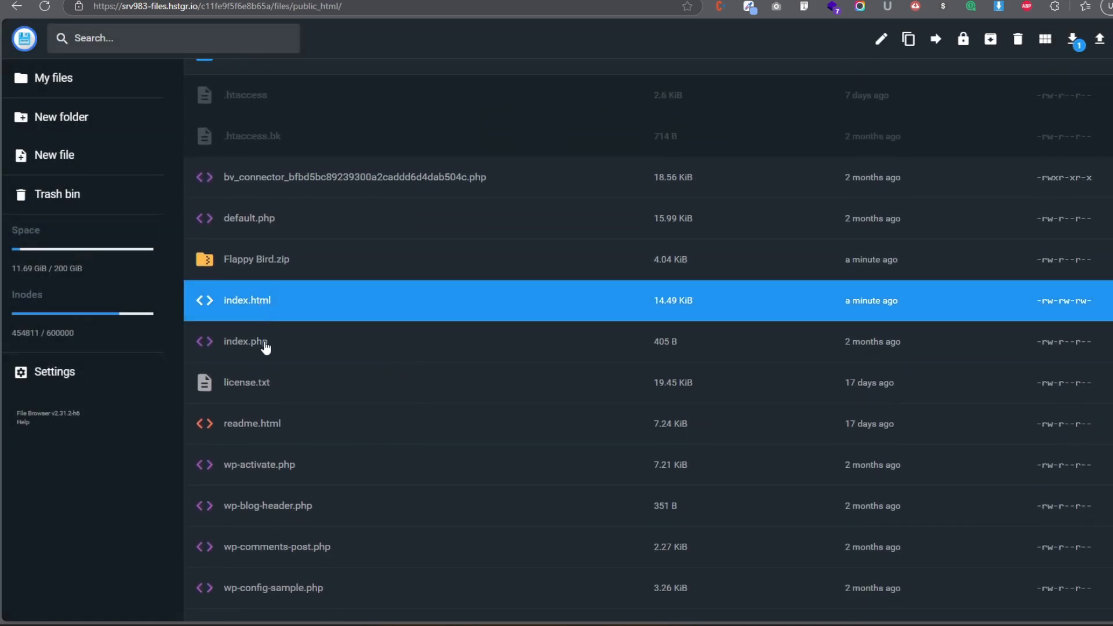
{"action": "scroll", "coordinate": [301, 365], "scroll_direction": "up", "scroll_amount": 2}
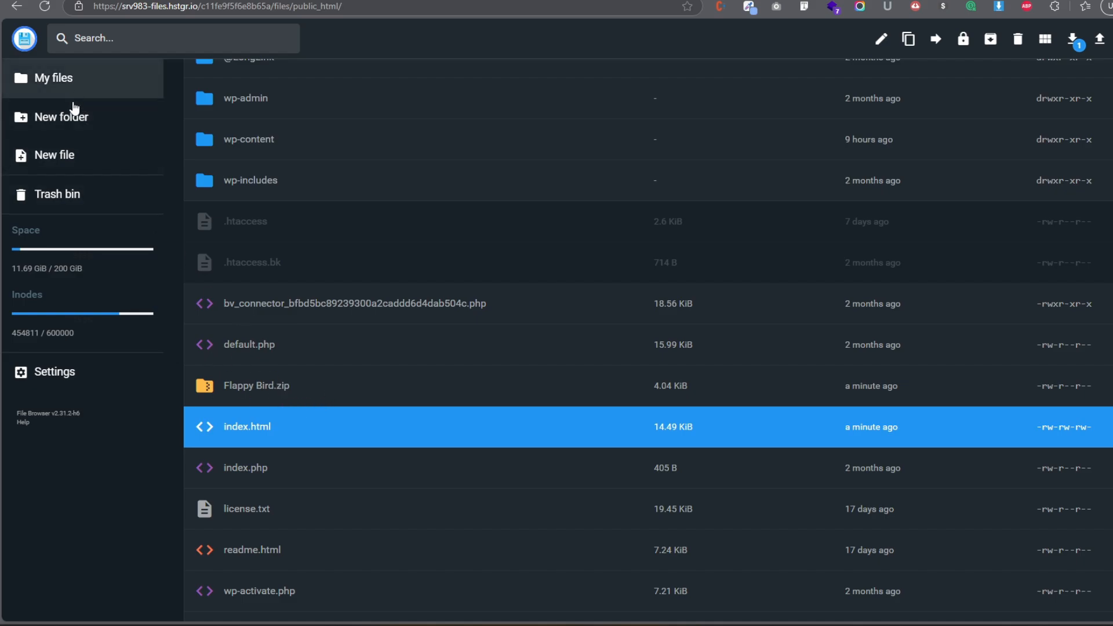
{"action": "scroll", "coordinate": [316, 390], "scroll_direction": "up", "scroll_amount": 2}
{"action": "scroll", "coordinate": [308, 354], "scroll_direction": "down", "scroll_amount": 2}
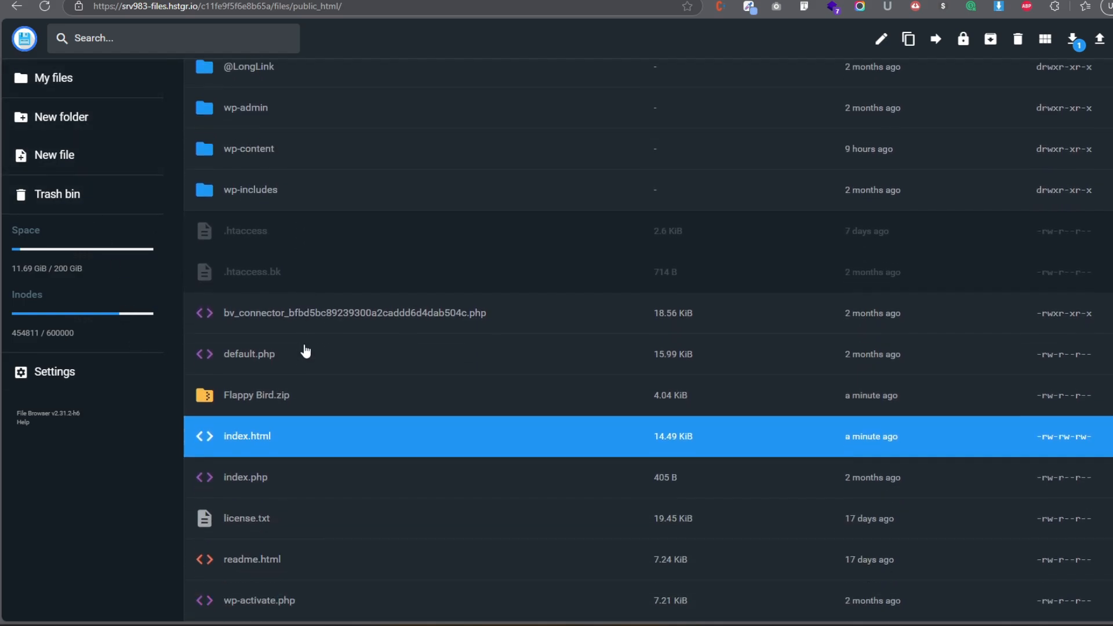
{"action": "left_click", "coordinate": [284, 387]}
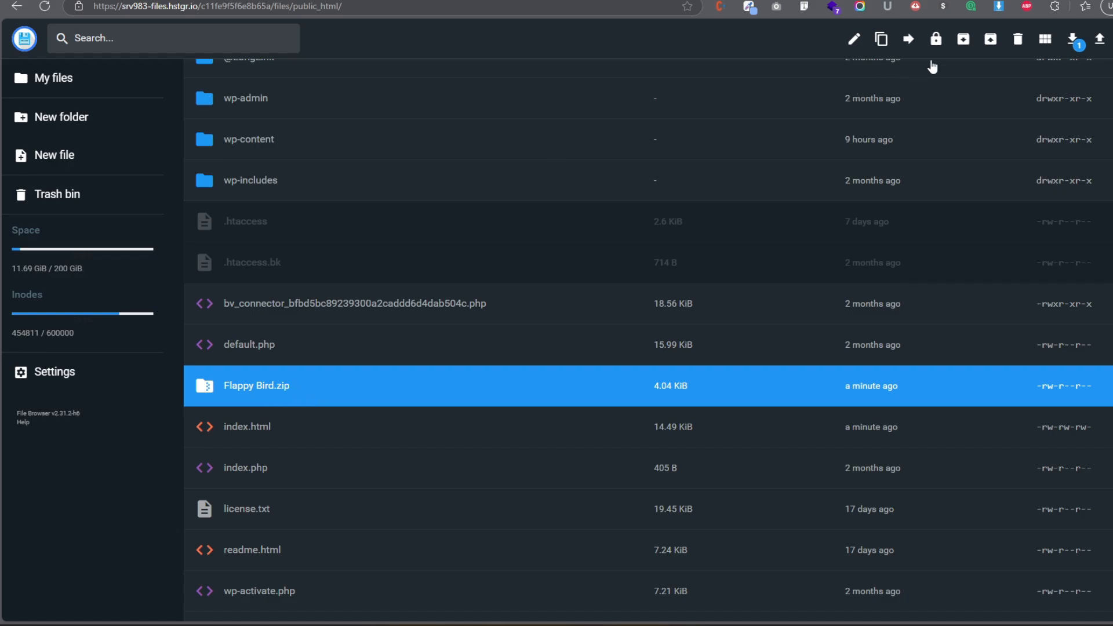
{"action": "left_click", "coordinate": [1018, 39]}
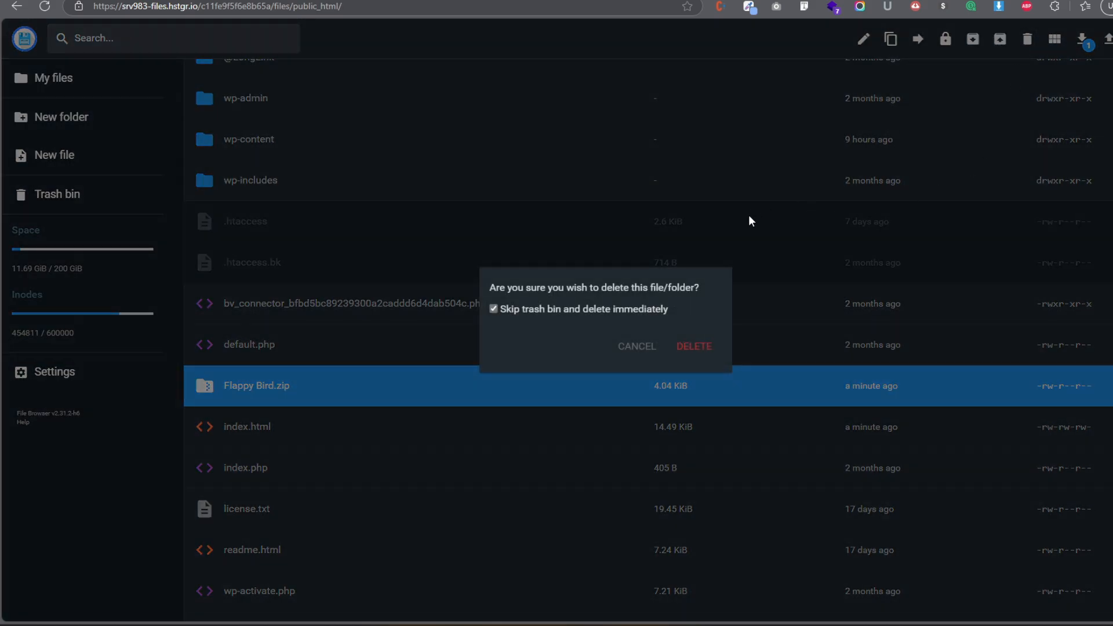
{"action": "left_click", "coordinate": [691, 351]}
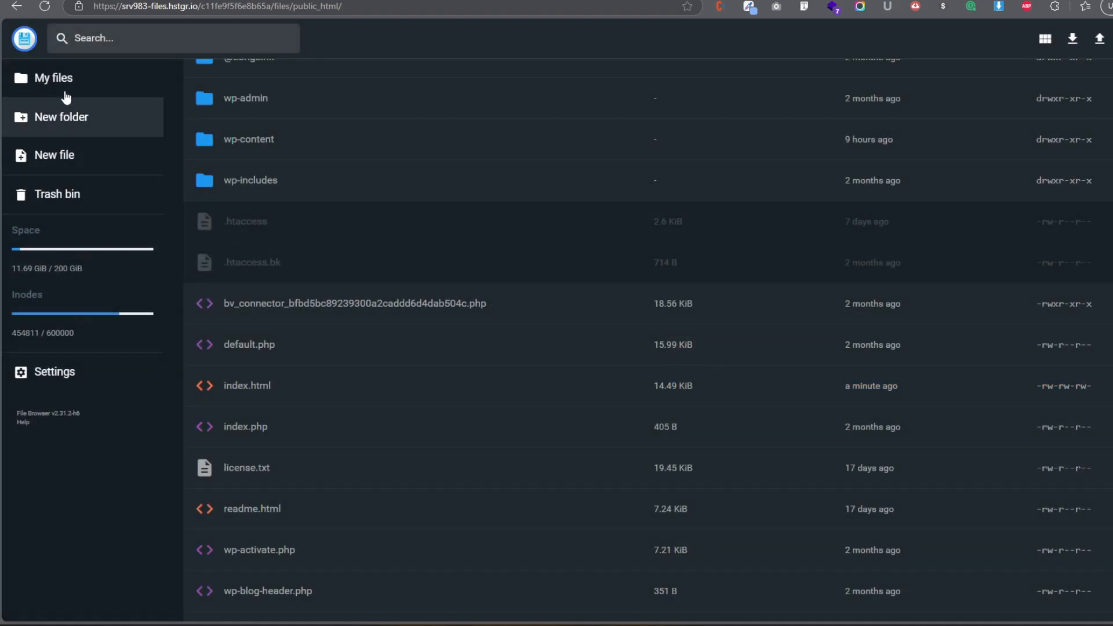
- Go to the root of the hosted files and delete the leftover Flappy Bird folder
{"action": "left_click", "coordinate": [40, 79]}
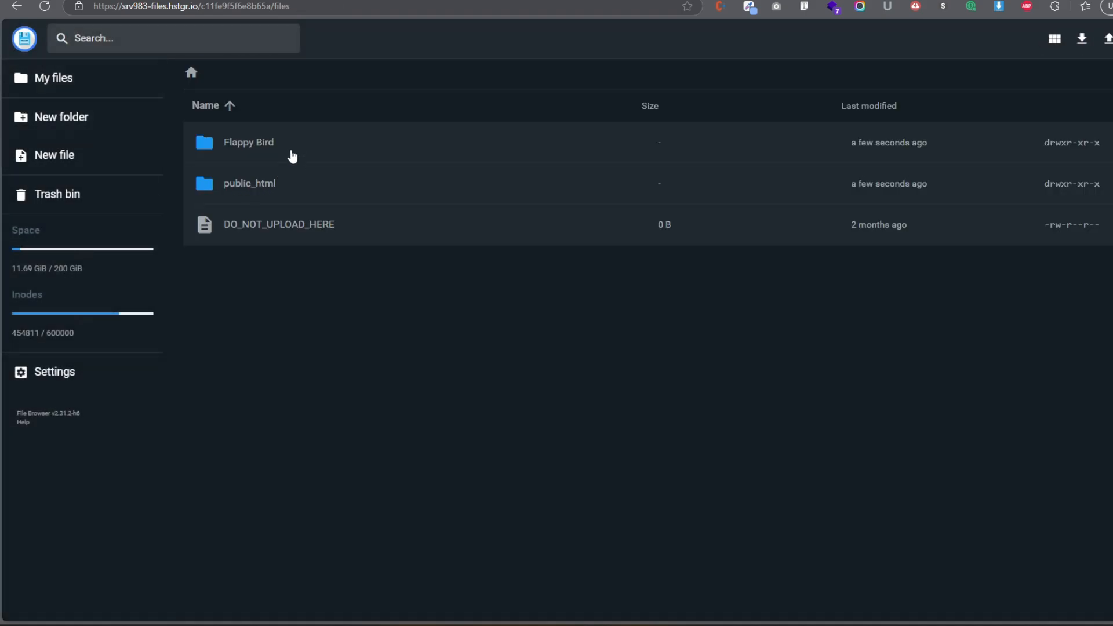
{"action": "left_click", "coordinate": [249, 143]}
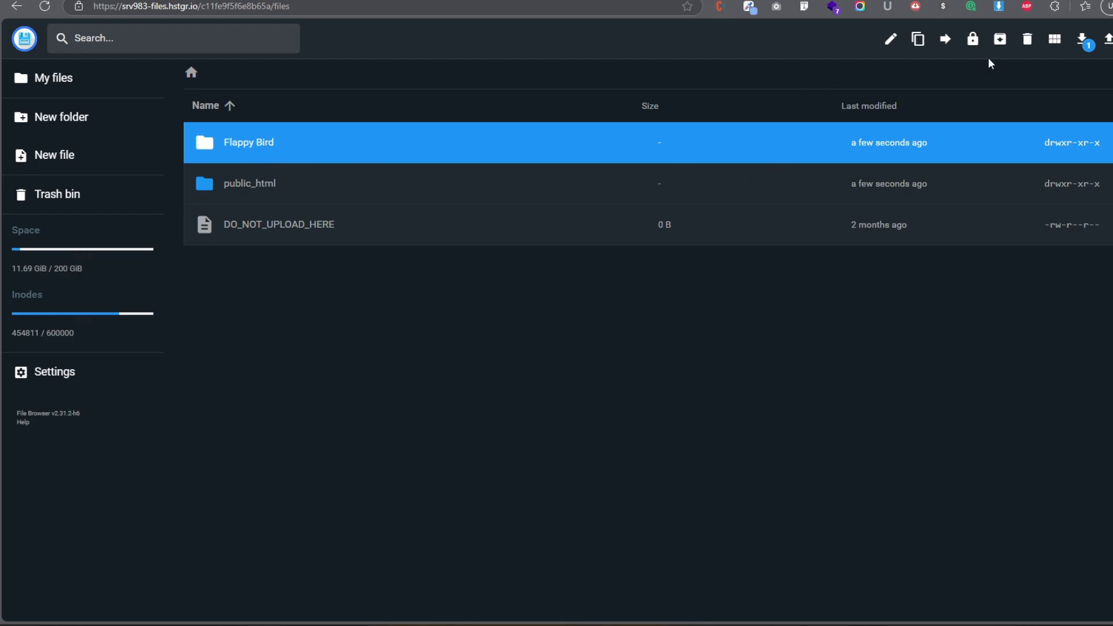
{"action": "left_click", "coordinate": [1027, 39]}
{"action": "left_click", "coordinate": [698, 349]}
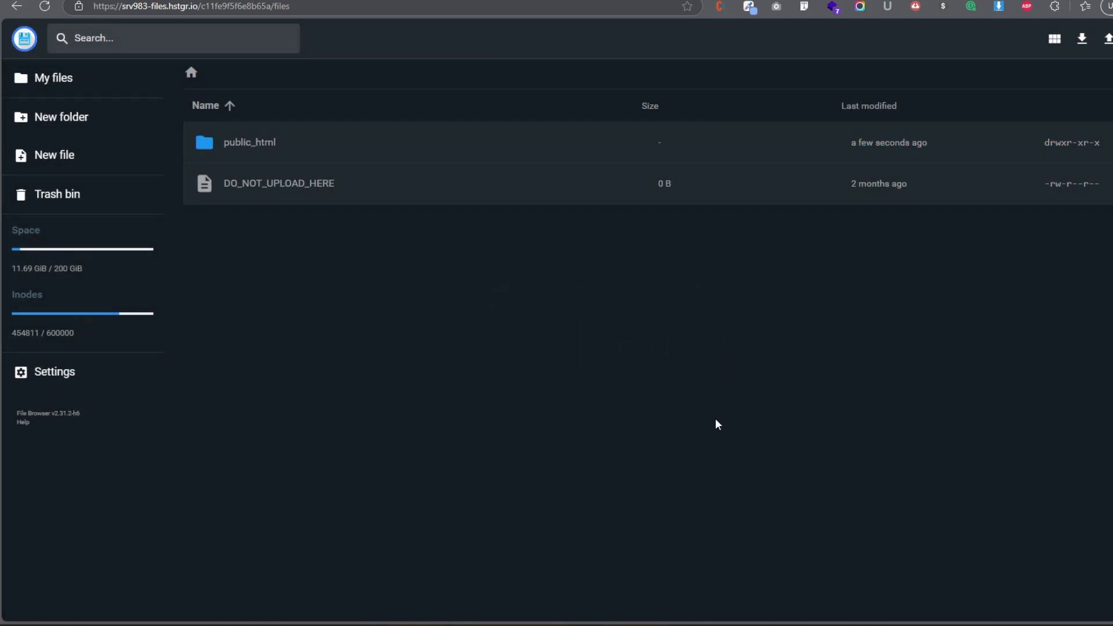
- Rename index.html in public_html to flappybird.html
{"action": "double_click", "coordinate": [258, 150]}
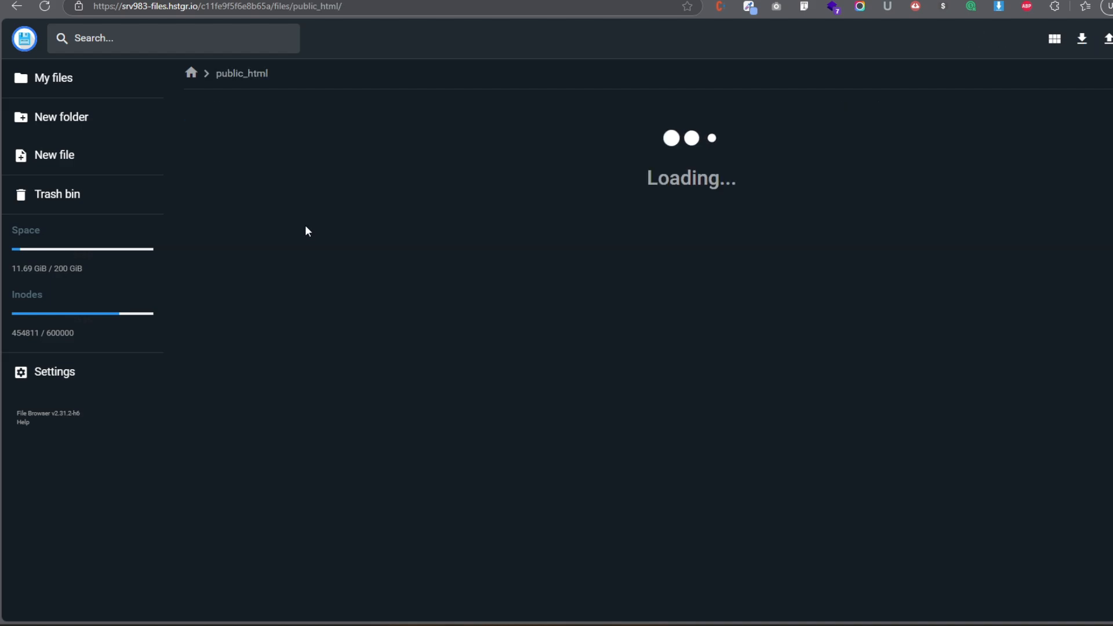
{"action": "scroll", "coordinate": [320, 312], "scroll_direction": "down", "scroll_amount": 4}
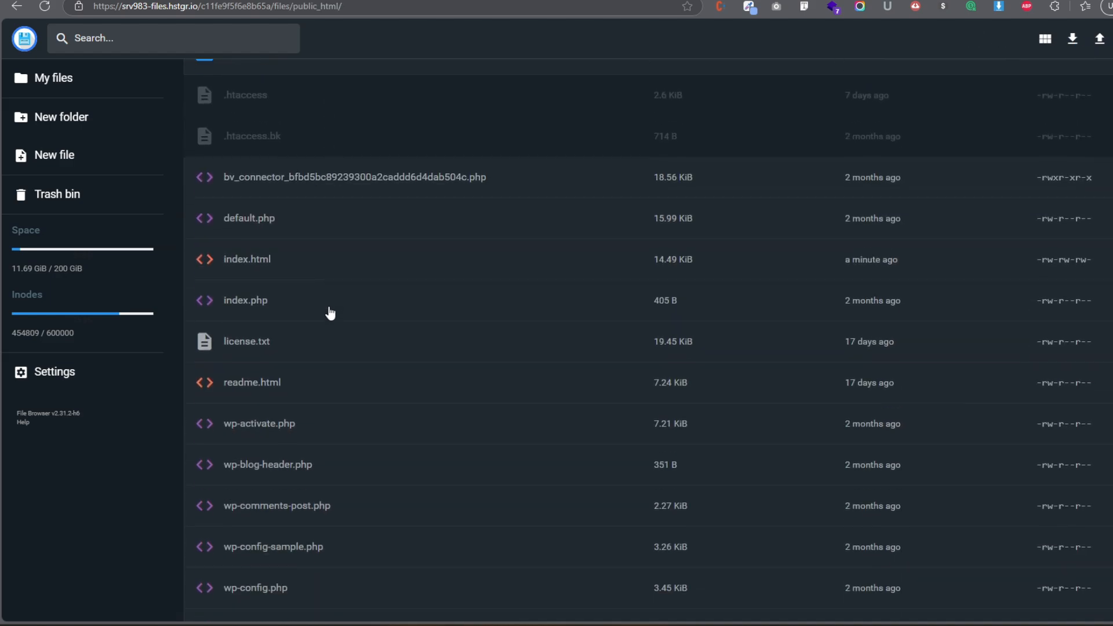
{"action": "left_click", "coordinate": [240, 260]}
{"action": "right_click", "coordinate": [240, 260]}
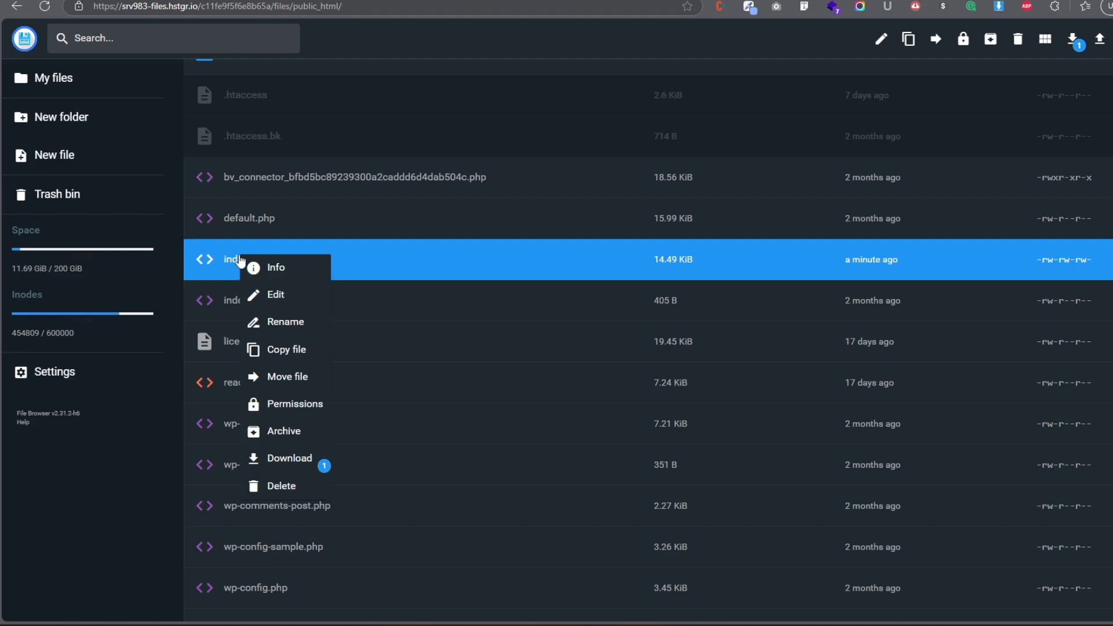
{"action": "left_click", "coordinate": [292, 322]}
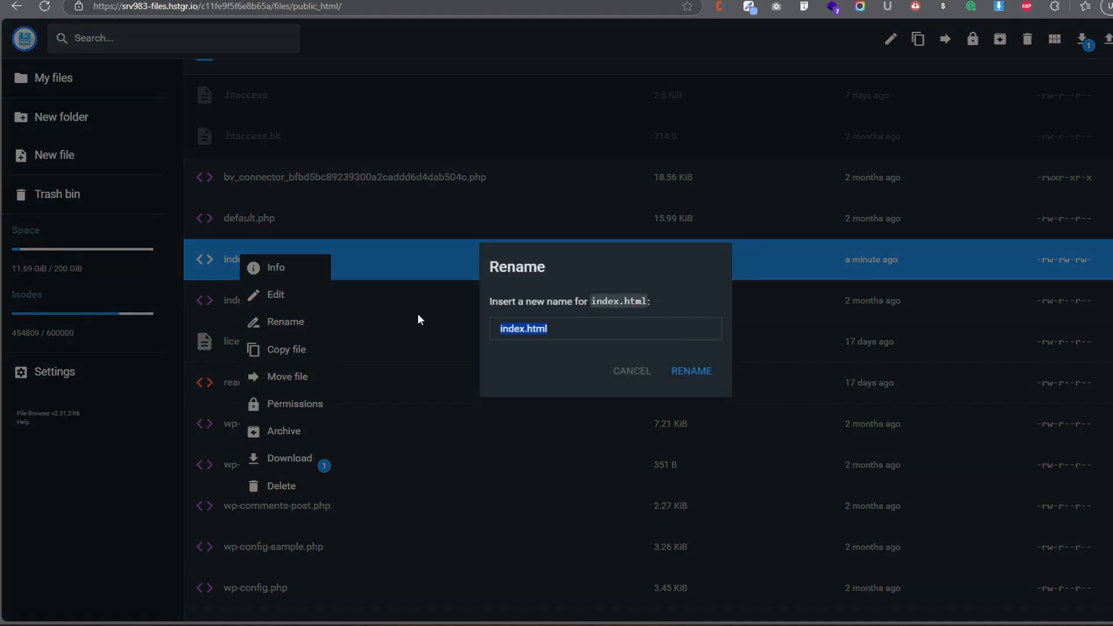
{"action": "left_click", "coordinate": [523, 331]}
{"action": "key", "text": "BackSpace"}
{"action": "key", "text": "BackSpace"}
{"action": "key", "text": "BackSpace"}
{"action": "key", "text": "BackSpace"}
{"action": "key", "text": "BackSpace"}
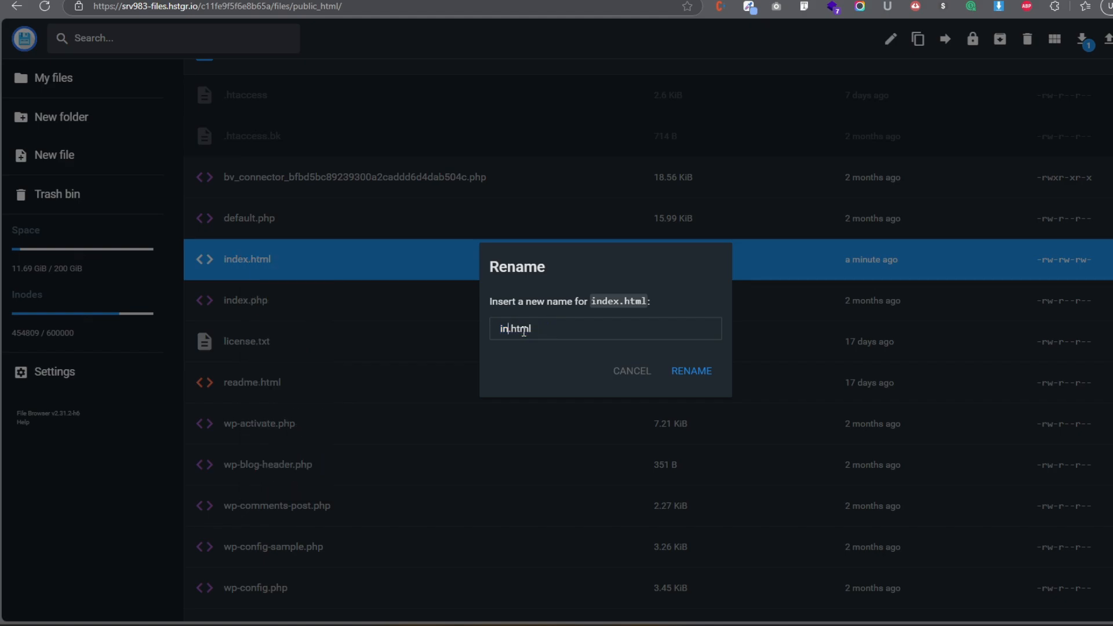
{"action": "type", "text": "flappybird"}
{"action": "left_click", "coordinate": [704, 376]}
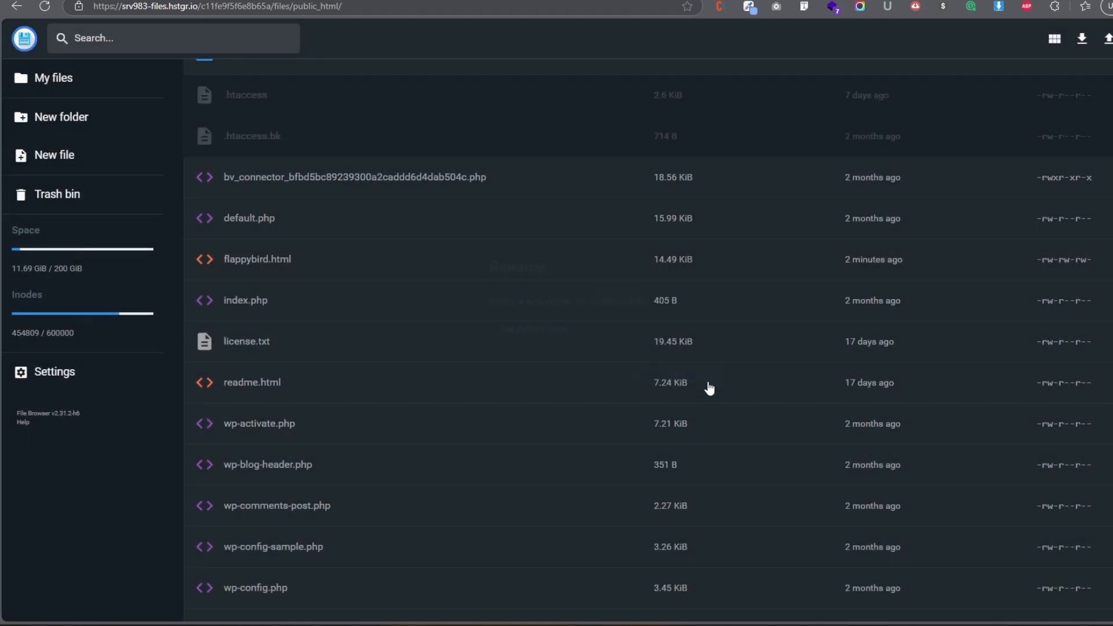
{"action": "left_click", "coordinate": [264, 259]}
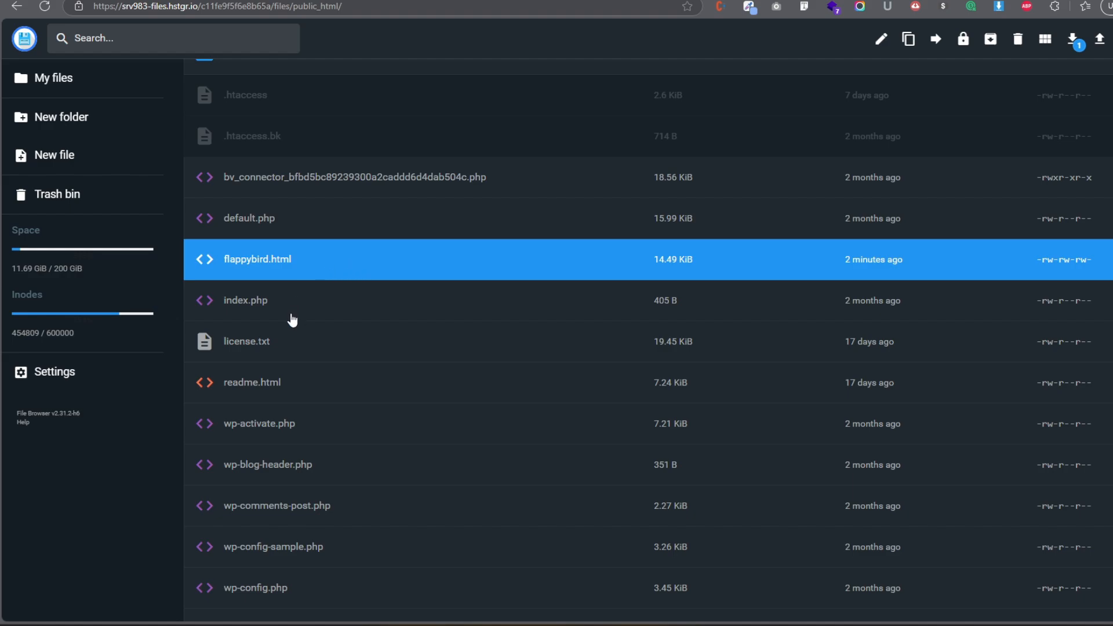
{"action": "scroll", "coordinate": [293, 316], "scroll_direction": "up", "scroll_amount": 2}
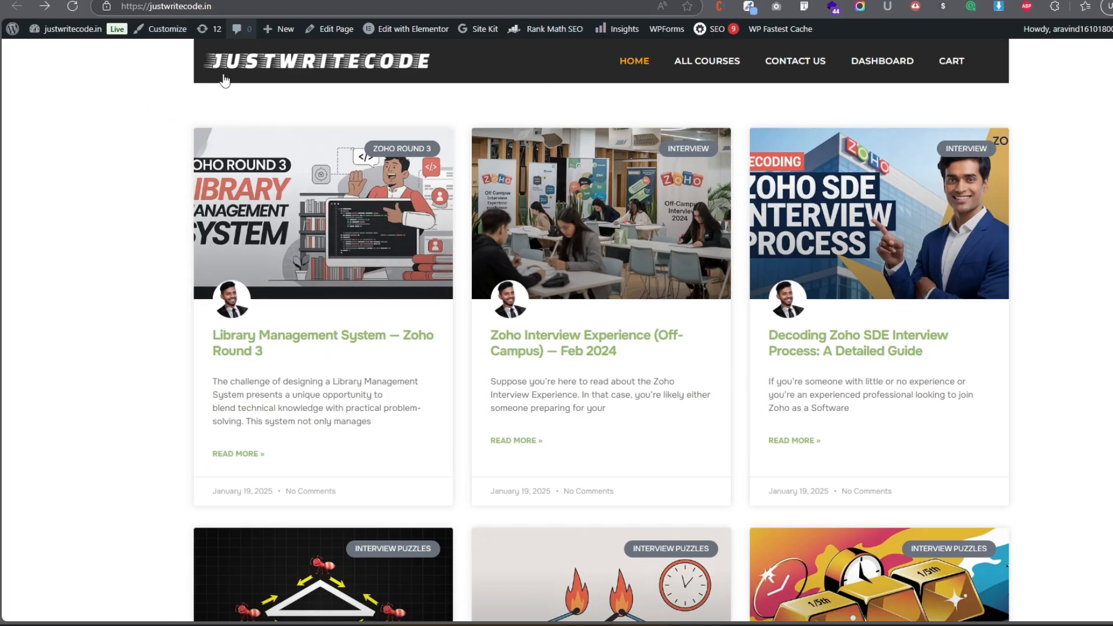
{"action": "left_click", "coordinate": [267, 6]}
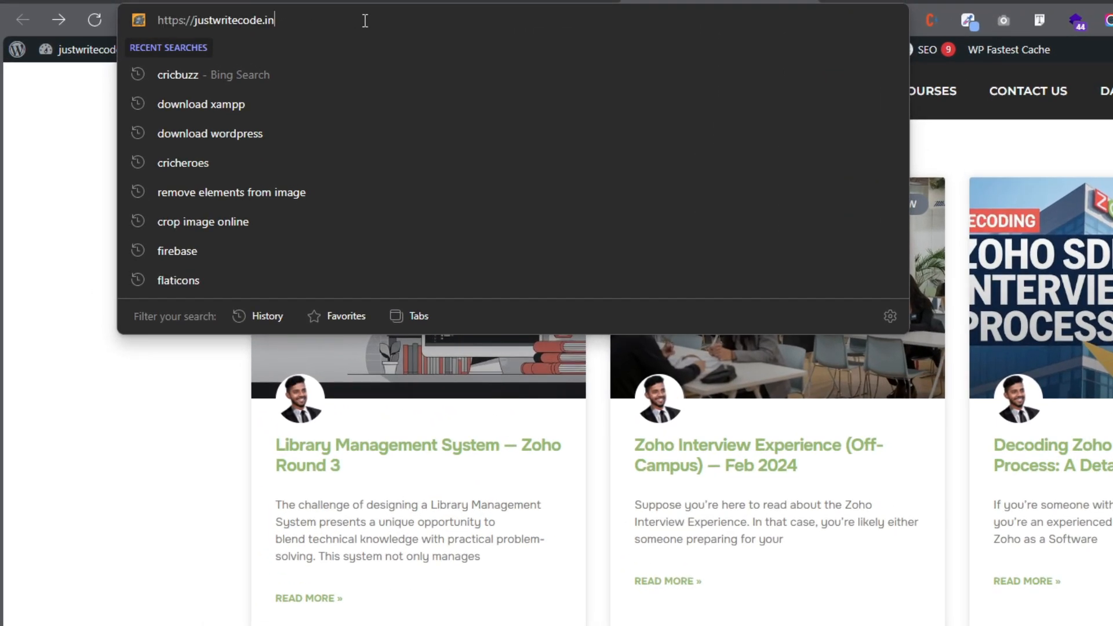
{"action": "type", "text": "/flappy"}
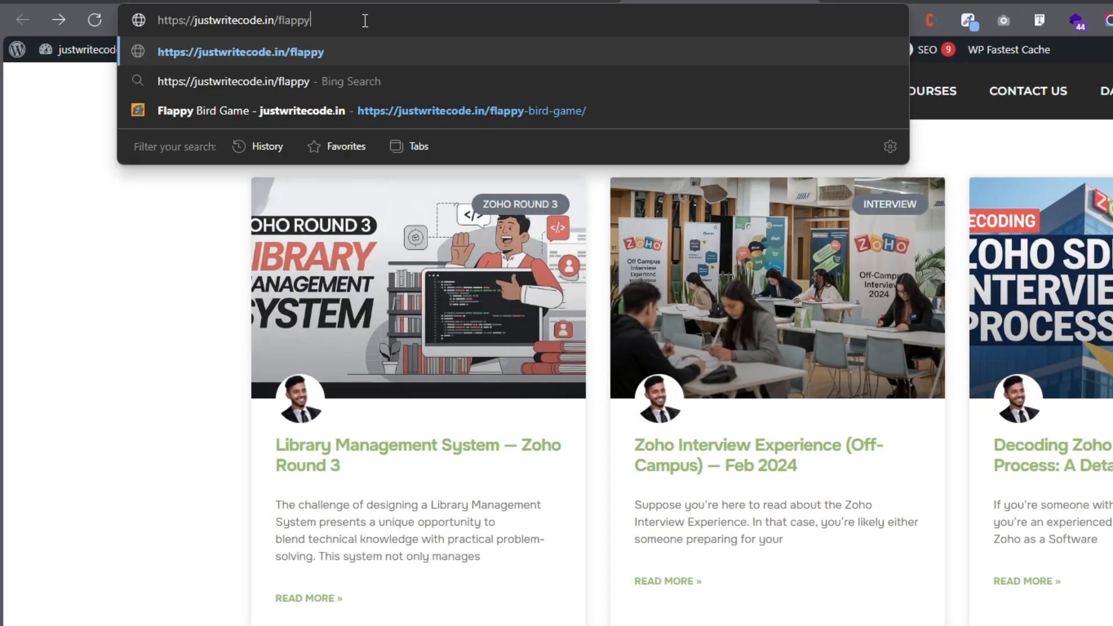
{"action": "type", "text": "bird.html"}
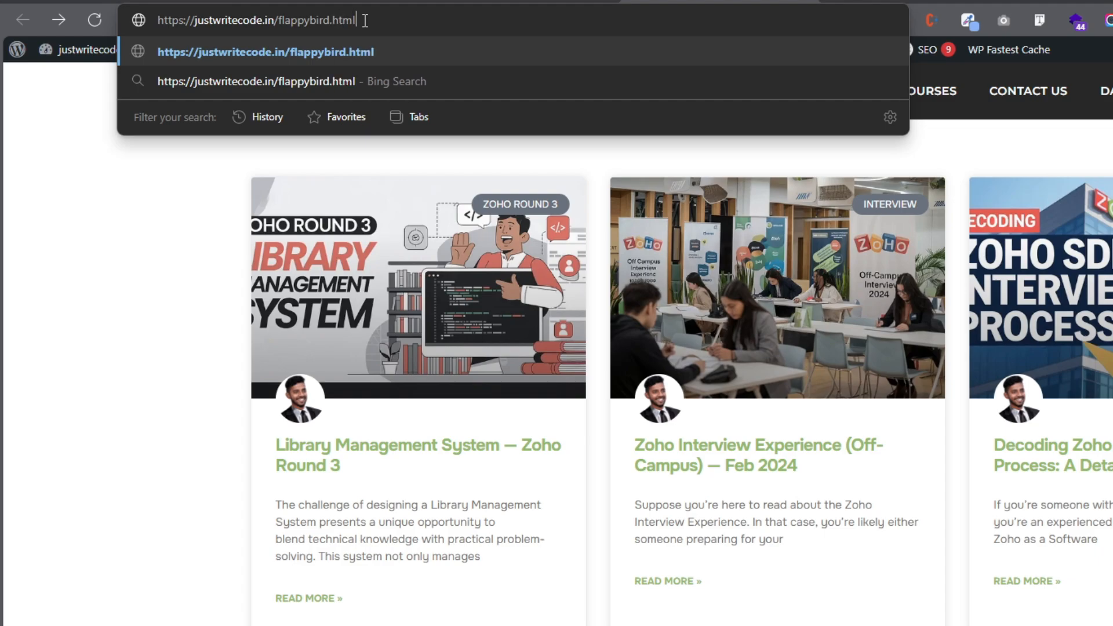
{"action": "key", "text": "Return"}
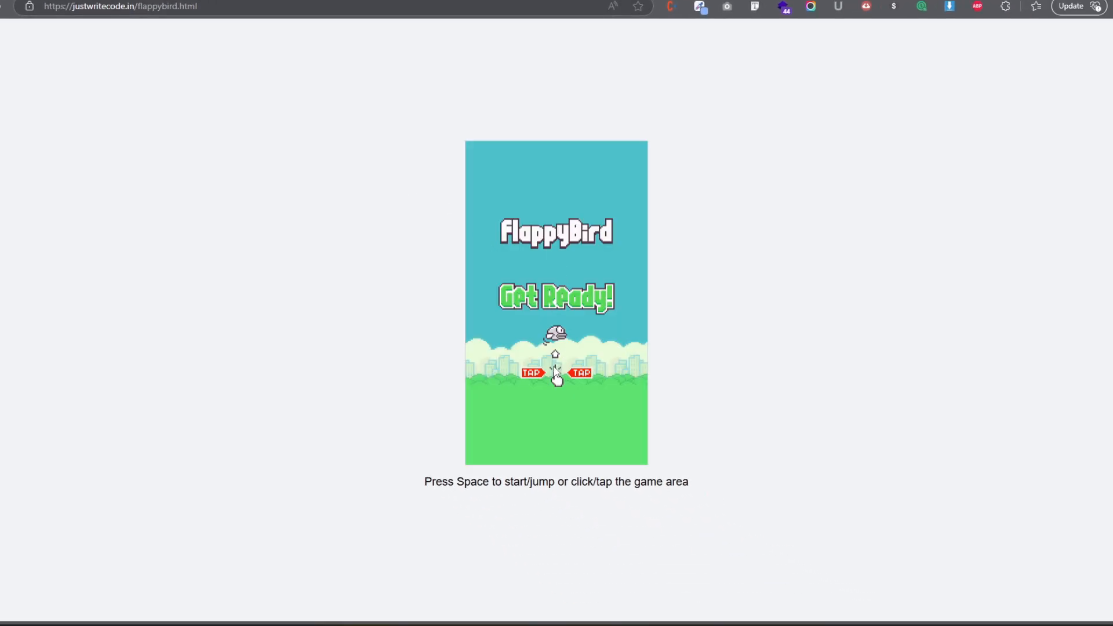
- Test the published Flappy Bird game by starting a round and making the bird jump
{"action": "left_click", "coordinate": [556, 371]}
{"action": "left_click", "coordinate": [559, 354]}
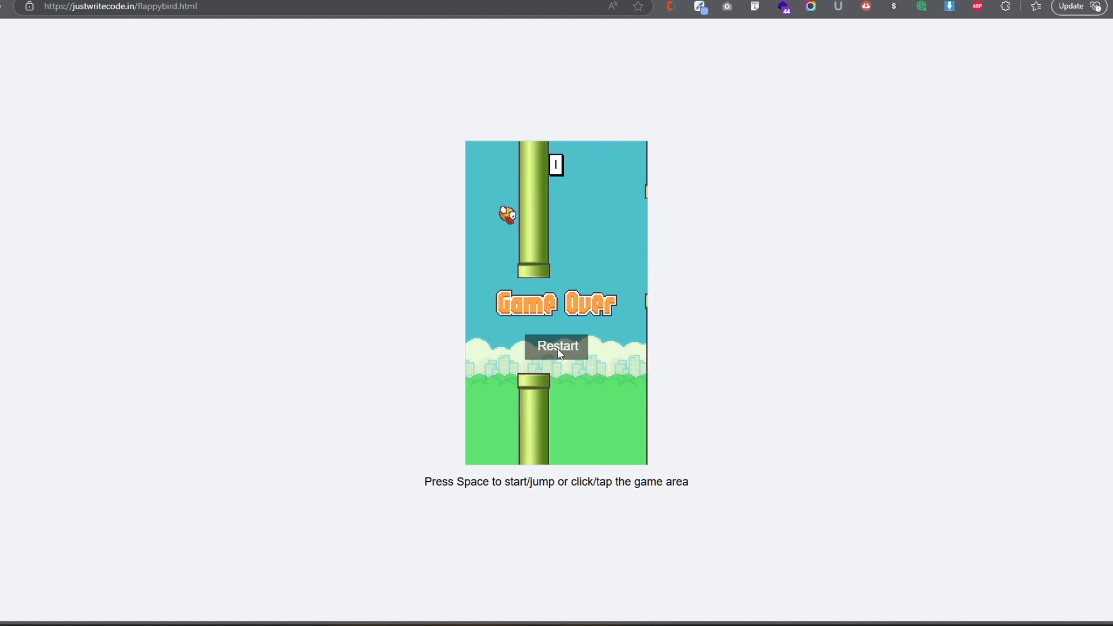
{"action": "left_click", "coordinate": [542, 358]}
- Check flappybird.html in the file manager's public_html listing and return to the published game page
{"action": "left_click", "coordinate": [371, 1]}
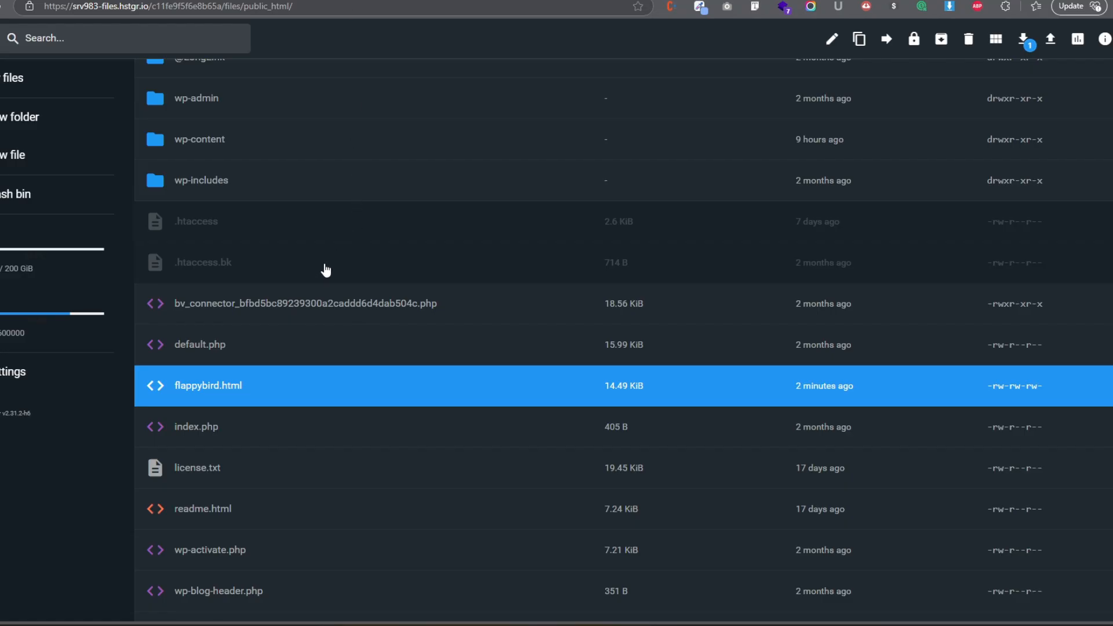
{"action": "scroll", "coordinate": [325, 249], "scroll_direction": "up", "scroll_amount": 3}
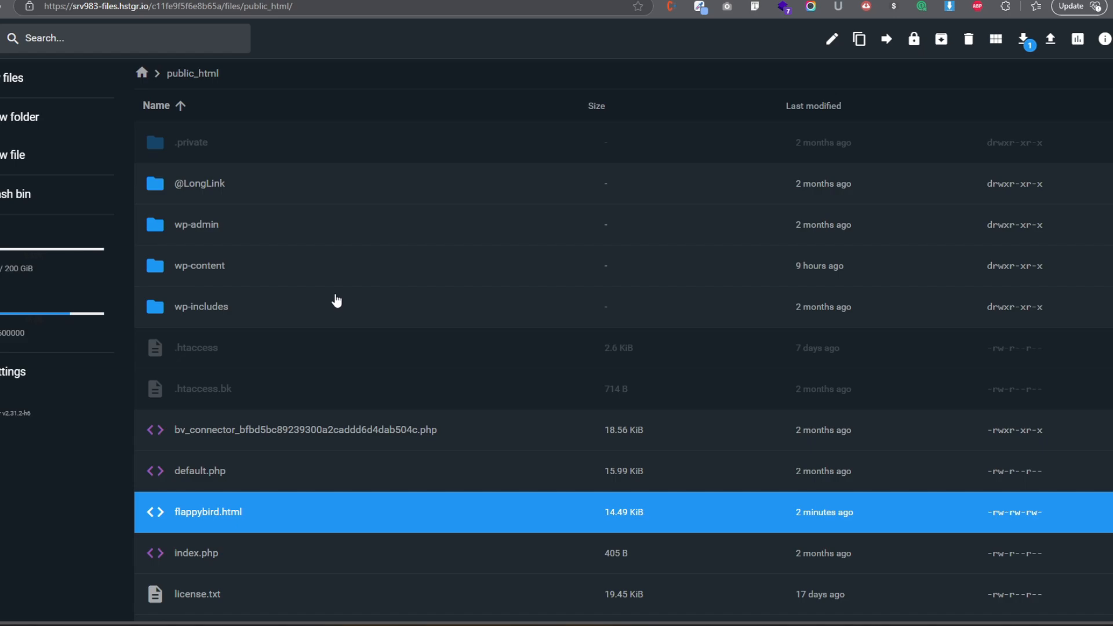
{"action": "left_click", "coordinate": [388, 1]}
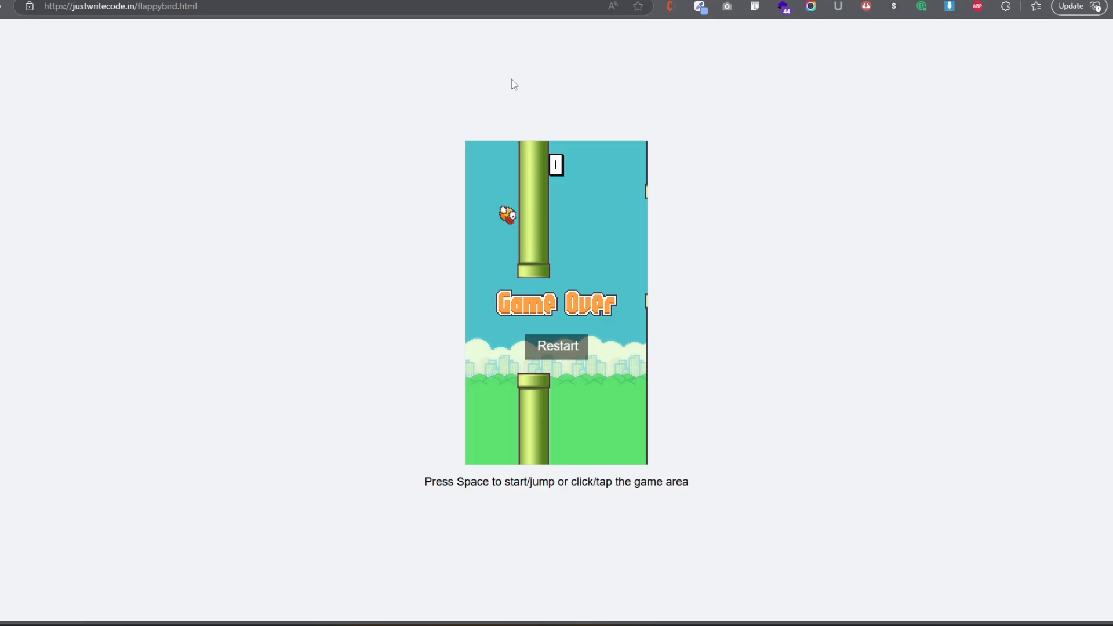